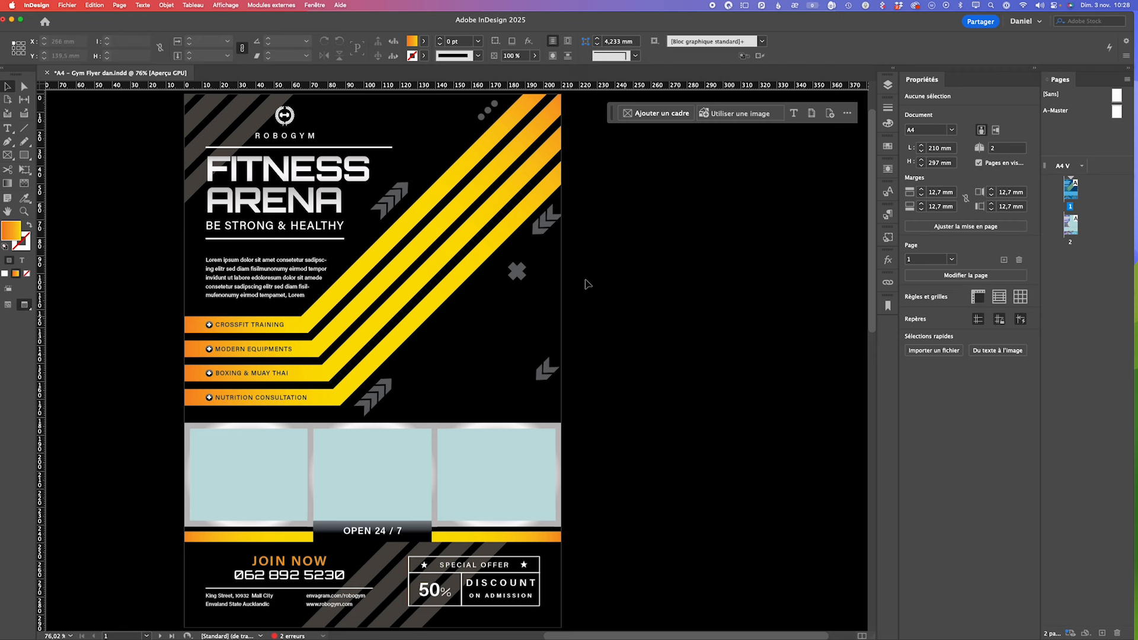
Step: Set up text-to-image generation for the leftmost empty photo frame with the prompt "salle de musculation" and the format Dimensions de l'image
click(256, 473)
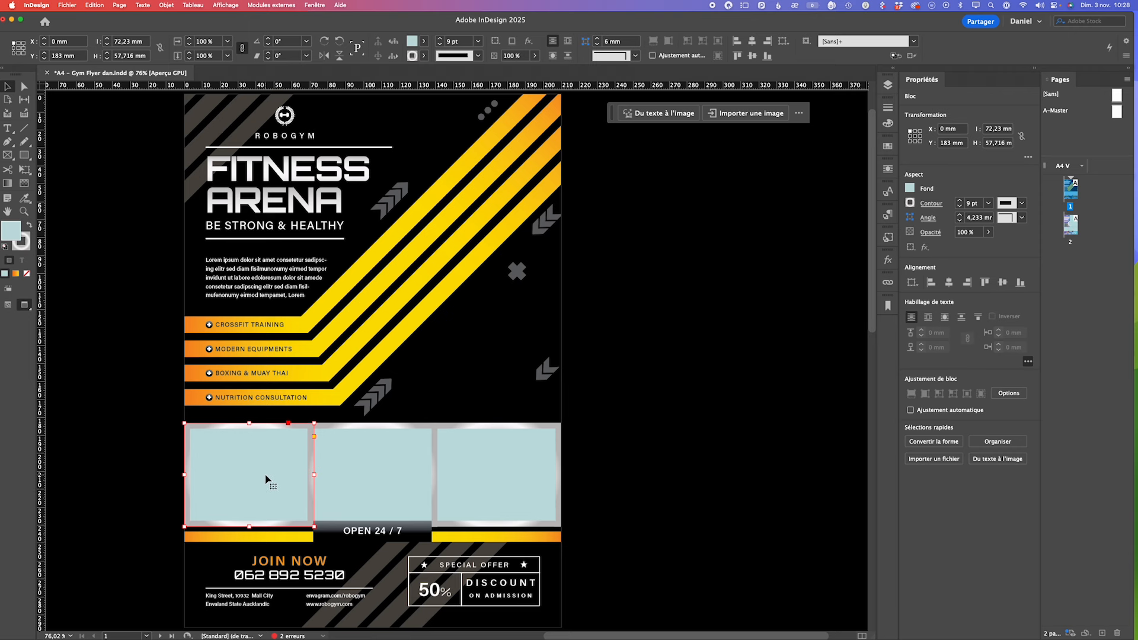
click(653, 114)
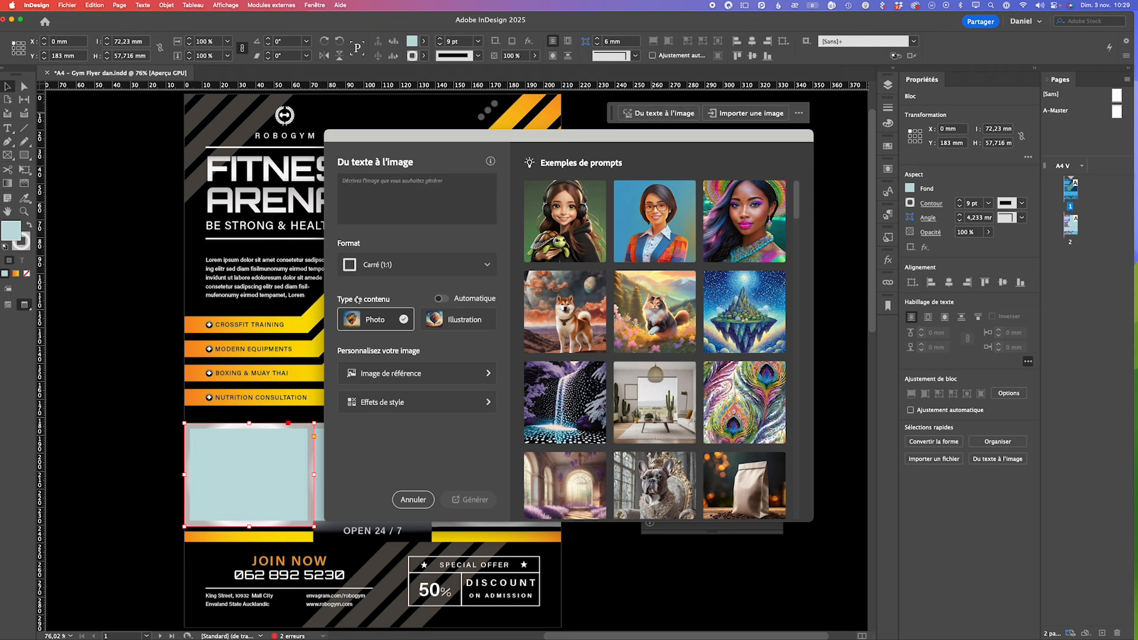
click(356, 187)
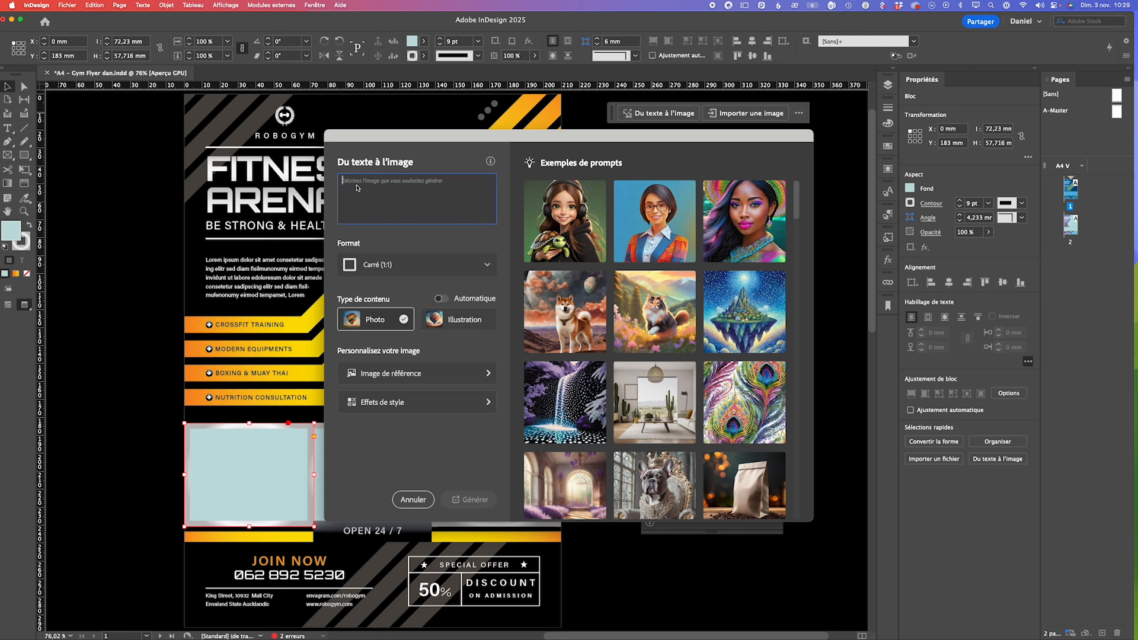
text(salle de musculat)
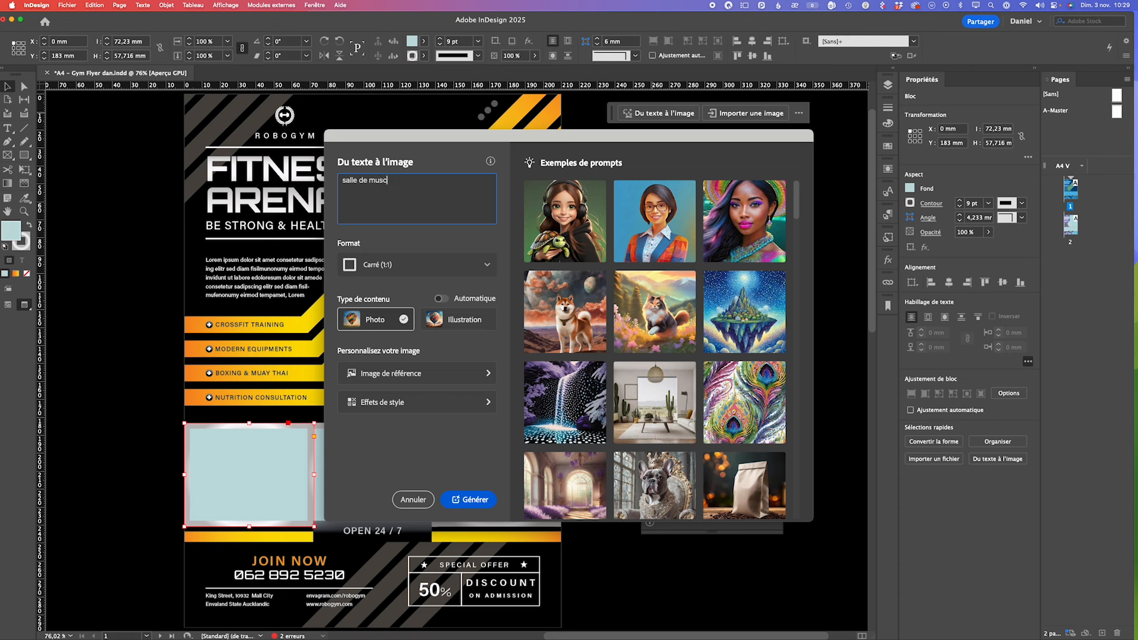
text(ion)
click(479, 265)
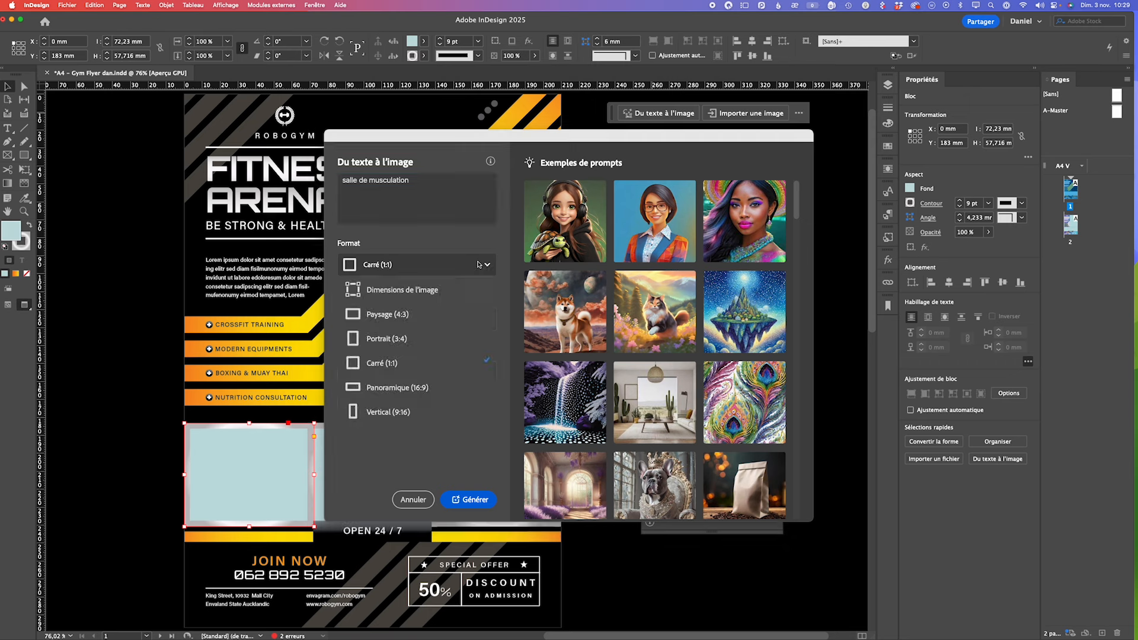
click(399, 290)
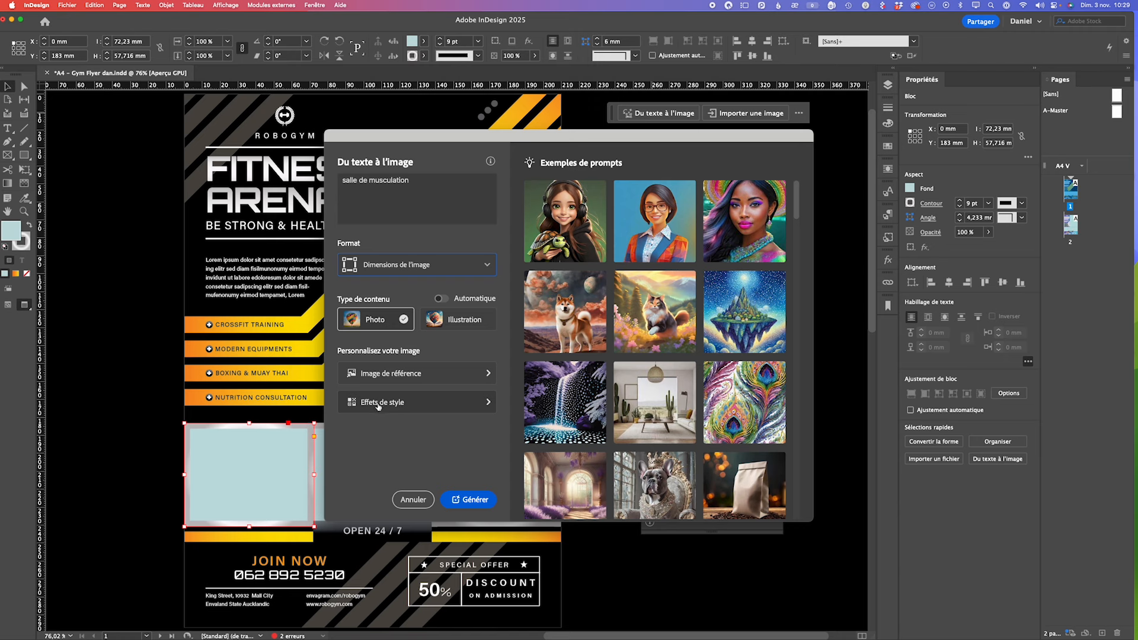
Step: Apply the "Photographie..." style effect beside Fisheye to the gym image and generate it
click(434, 404)
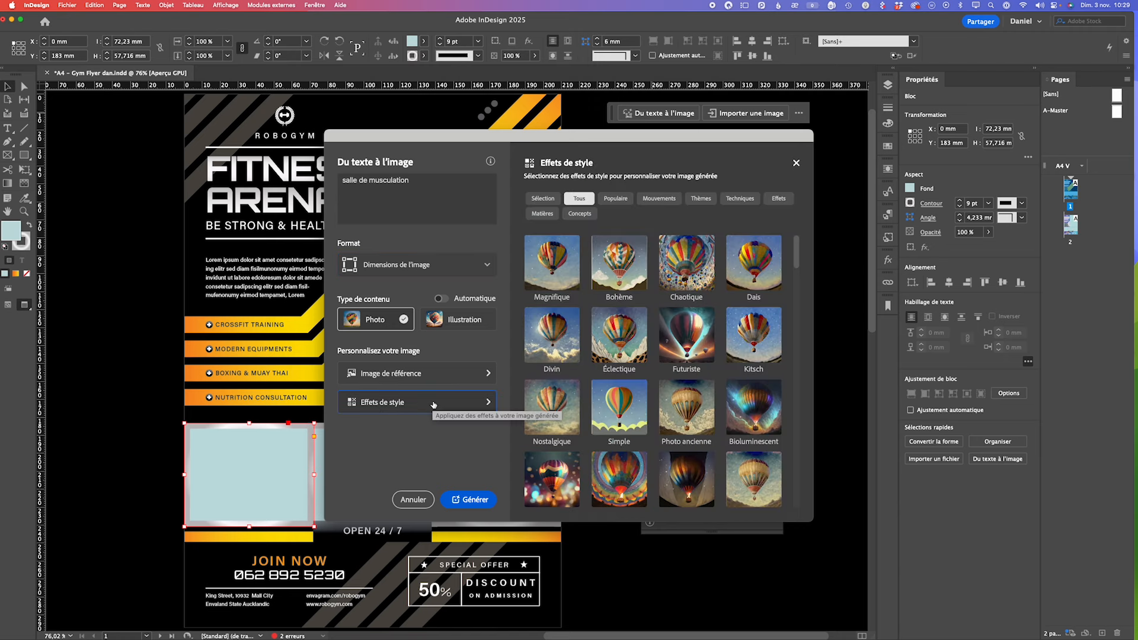
scroll(654, 437, down, 3)
scroll(654, 437, down, 10)
scroll(654, 437, down, 6)
scroll(654, 441, up, 5)
scroll(655, 442, up, 2)
scroll(655, 441, up, 1)
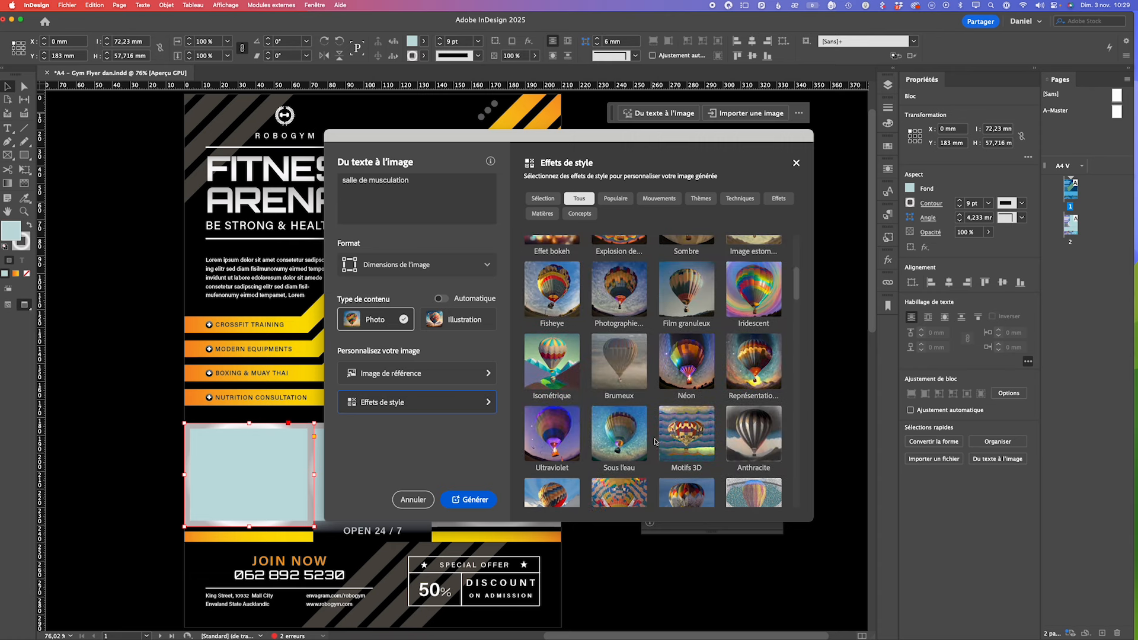
click(634, 299)
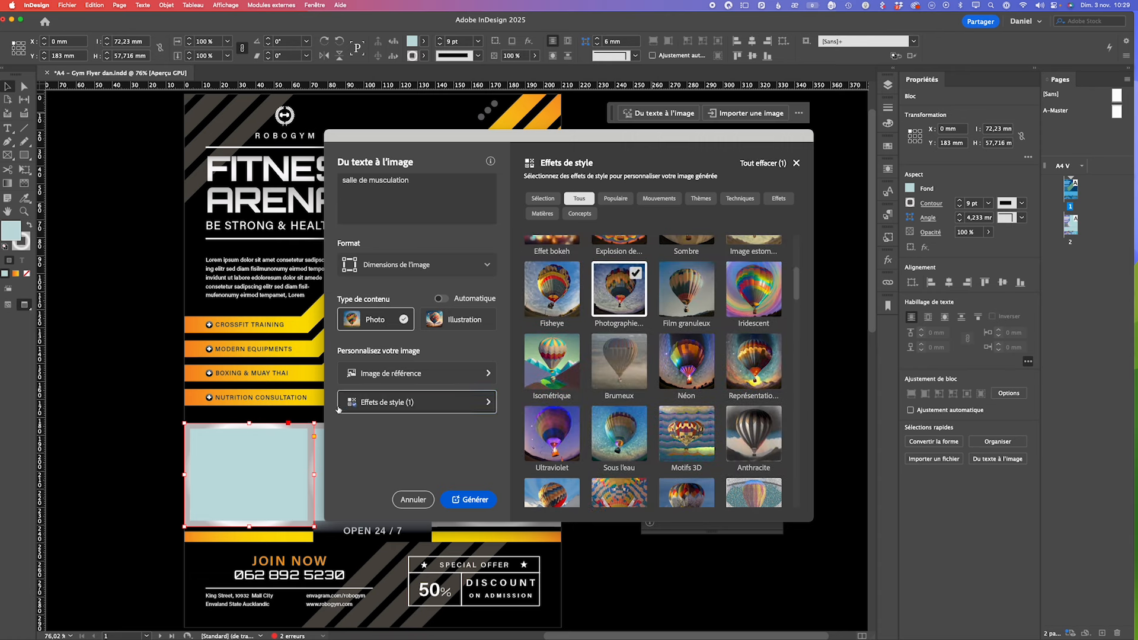
click(474, 500)
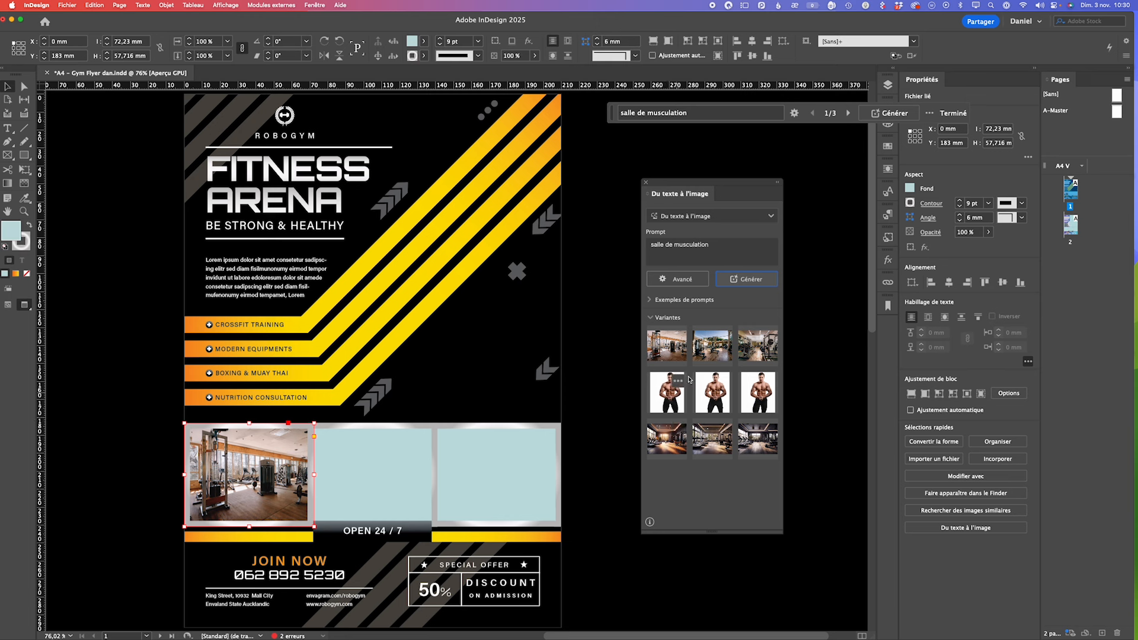
Step: Compare the three generated gym variants in the frame and return to the first one
click(713, 353)
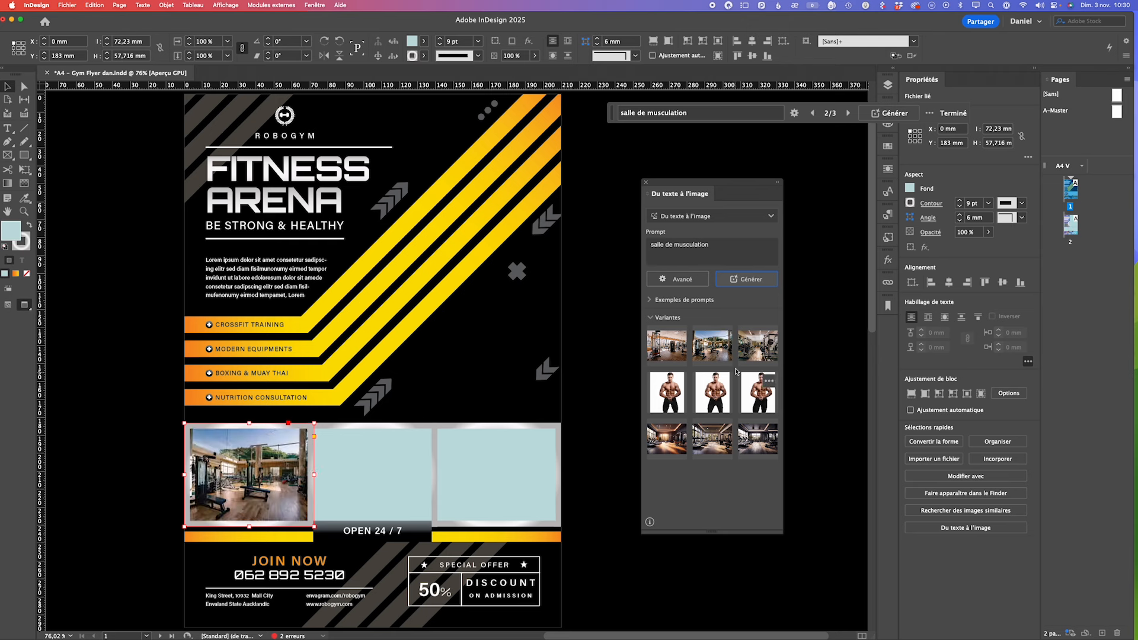
click(752, 351)
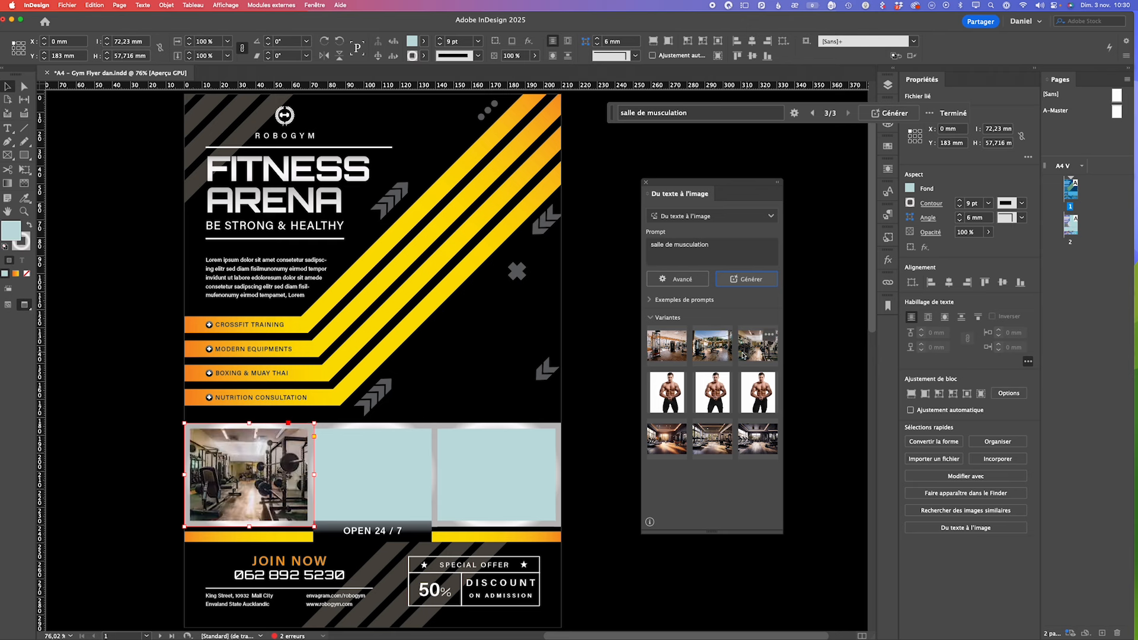
click(675, 351)
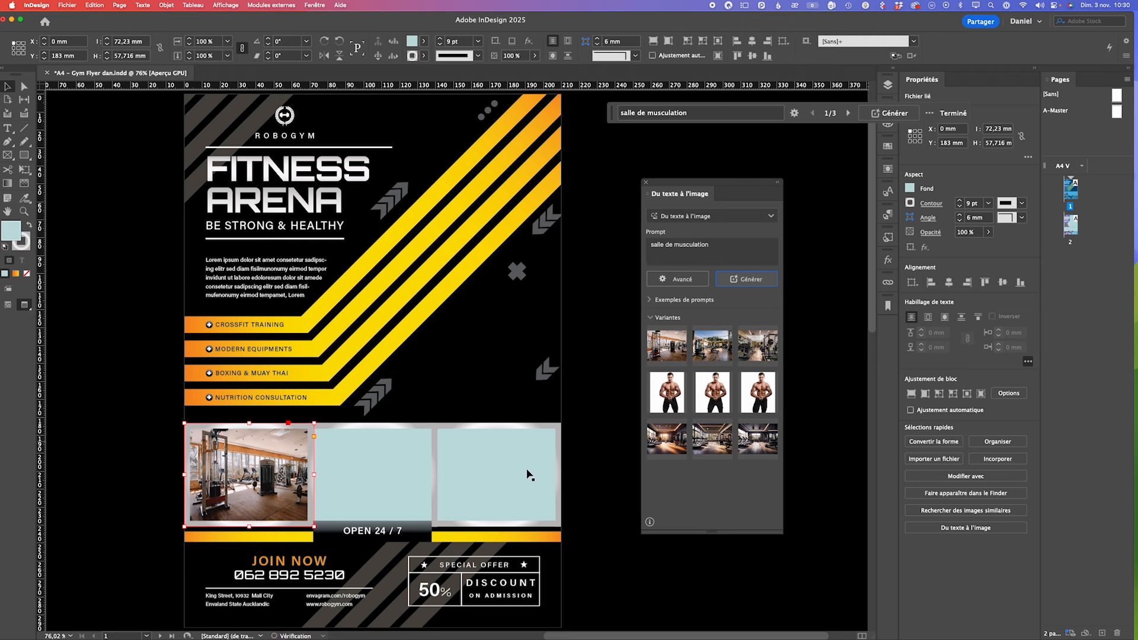
Step: Examine the generated gym image up close, then check it within the flyer's row of photo frames
click(268, 488)
click(448, 390)
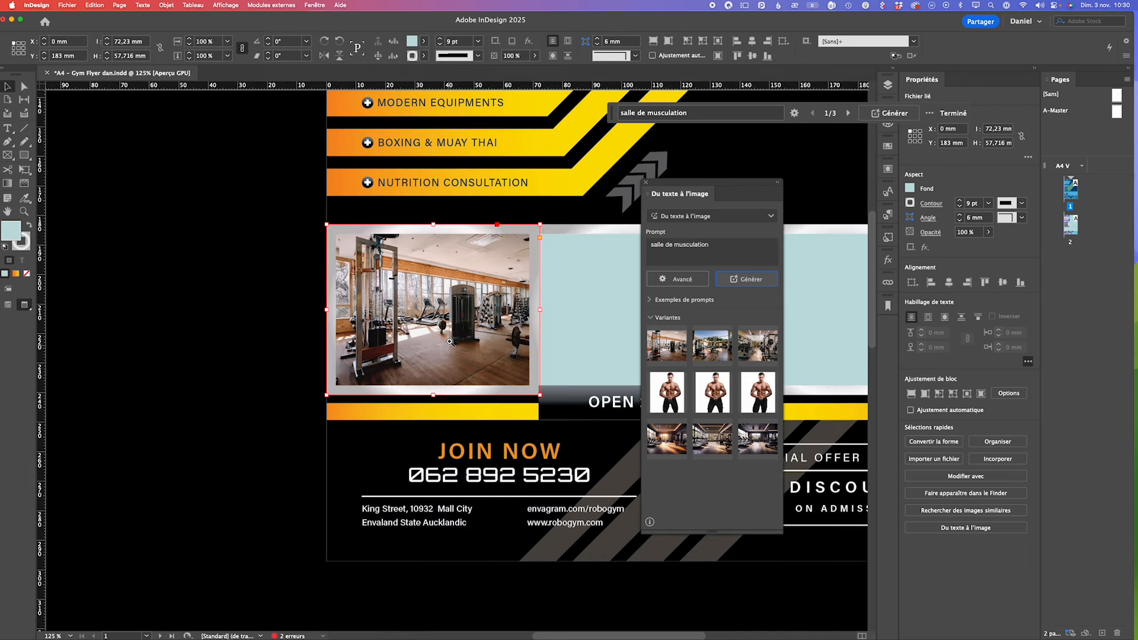
click(450, 343)
click(454, 355)
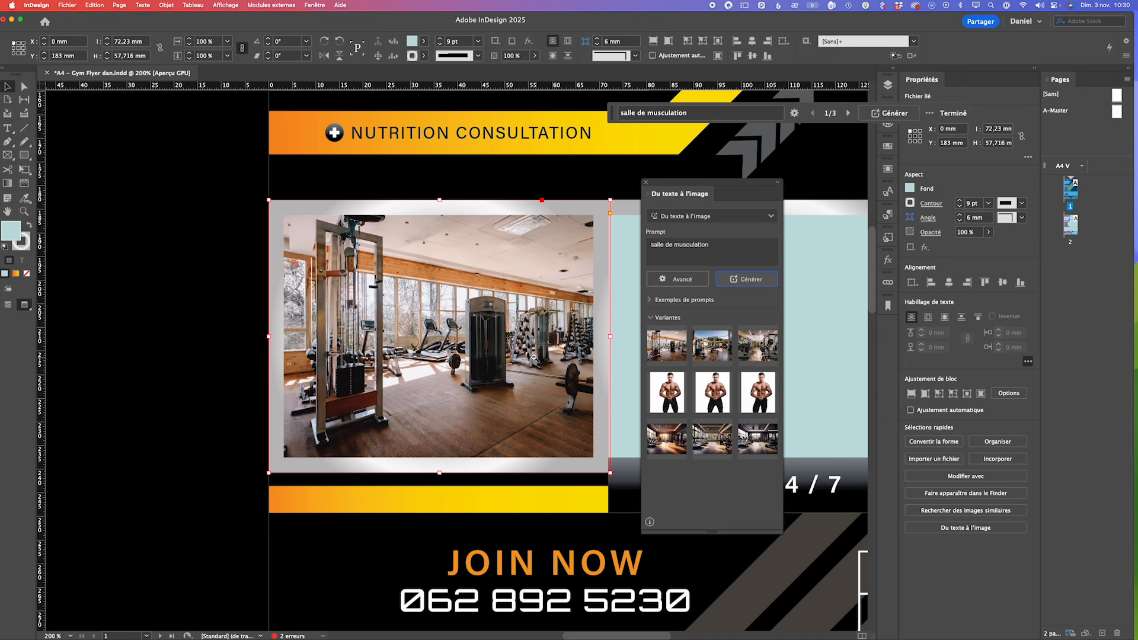
alt+super+click(534, 357)
alt+super+click(533, 358)
alt+super+click(533, 358)
drag(501, 366, 422, 374)
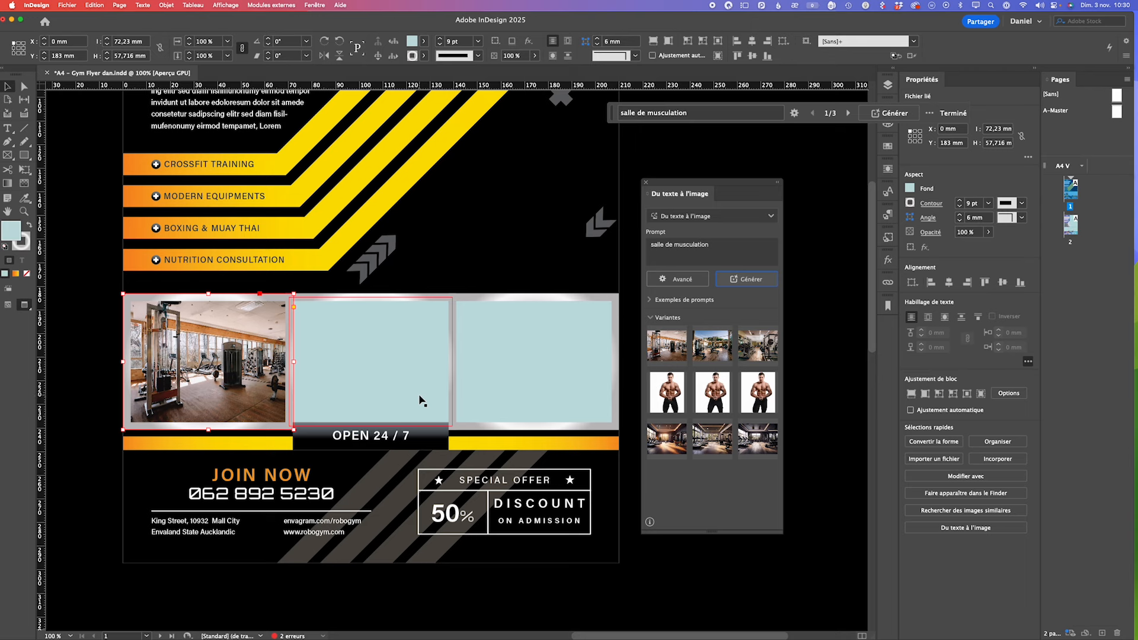
Step: Draw a rectangular image frame about 114 × 111 mm over the diagonal yellow stripes beside the Fitness Arena title
scroll(421, 400, up, 8)
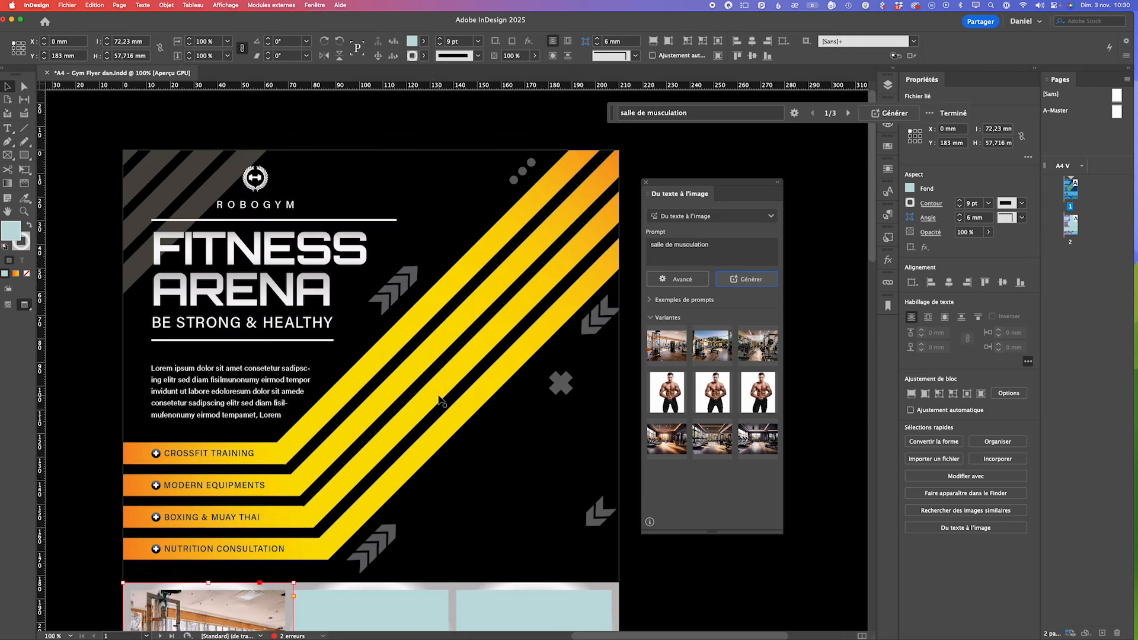
scroll(439, 399, down, 1)
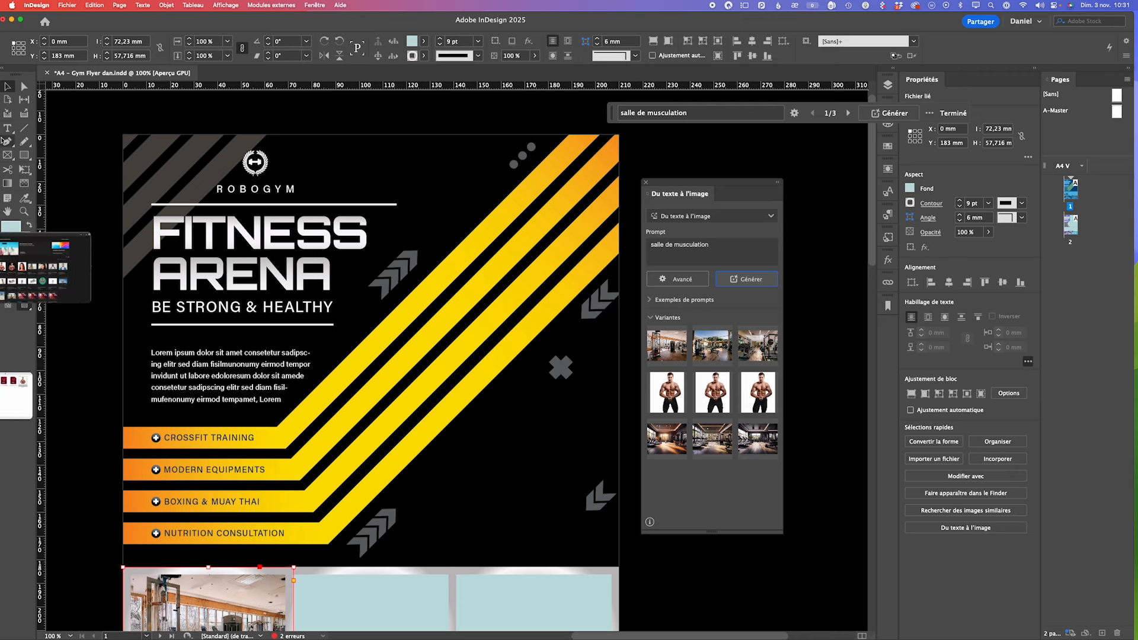
click(8, 154)
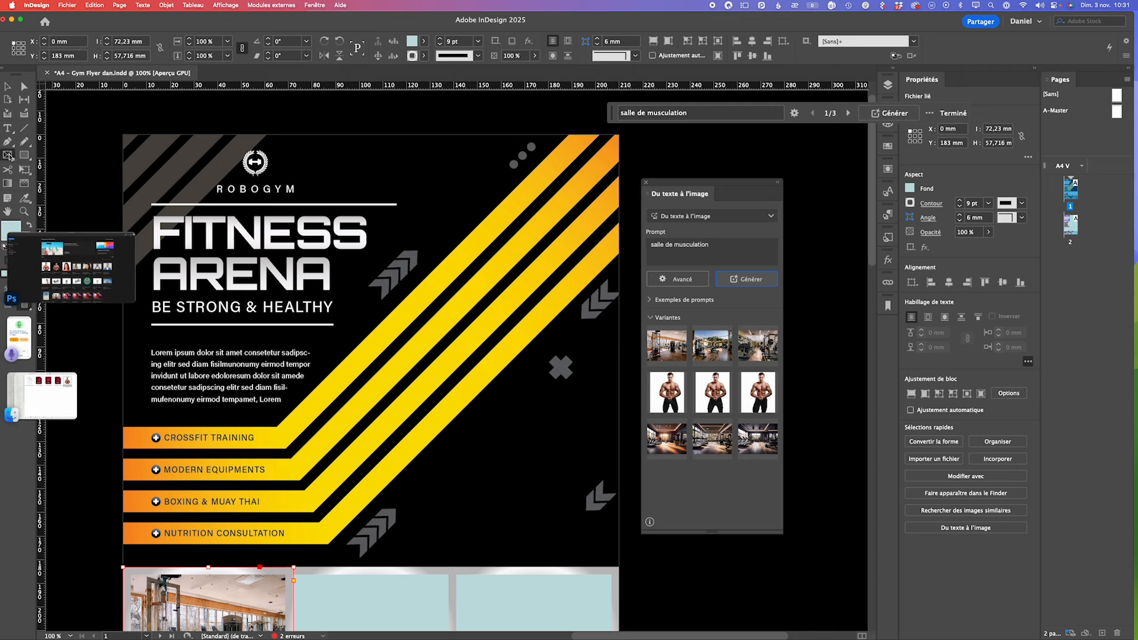
drag(346, 186, 618, 449)
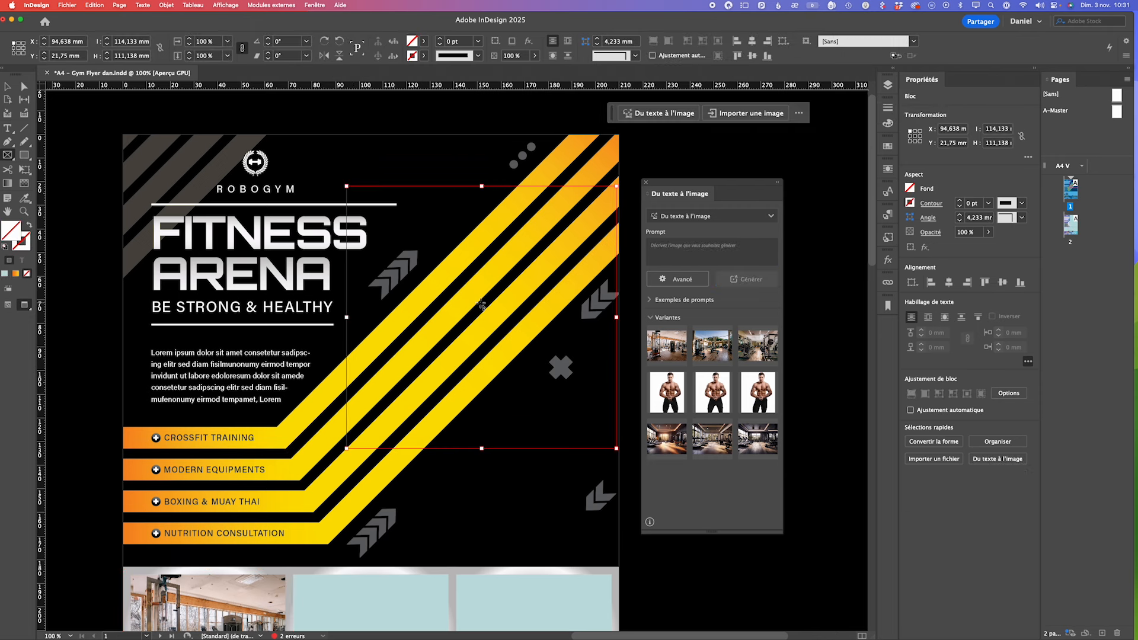
Step: Generate an image in the new frame from the prompt "homme très musclé sur fond transparent" using the format Dimensions de l'image
click(697, 249)
text(homme très musclé sur fond transparent)
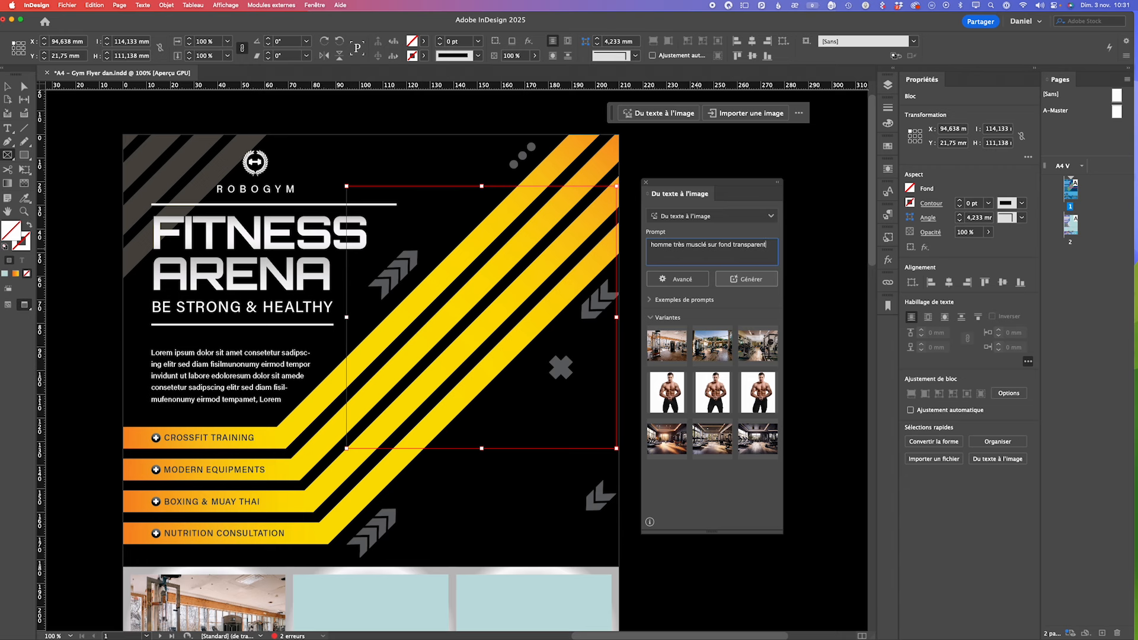
click(682, 280)
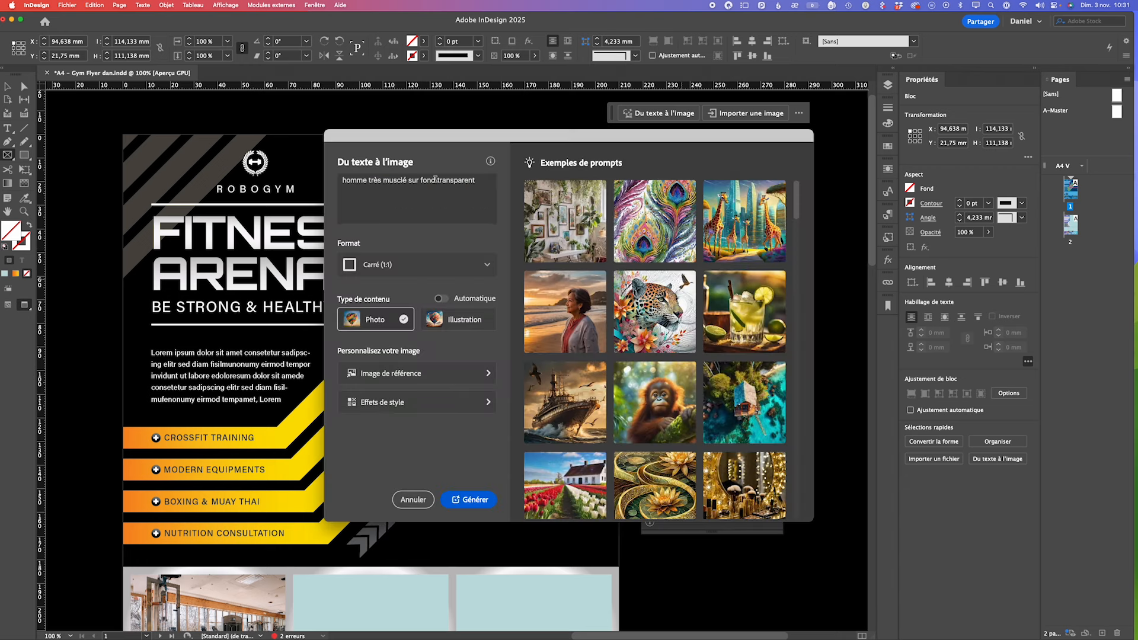
click(449, 267)
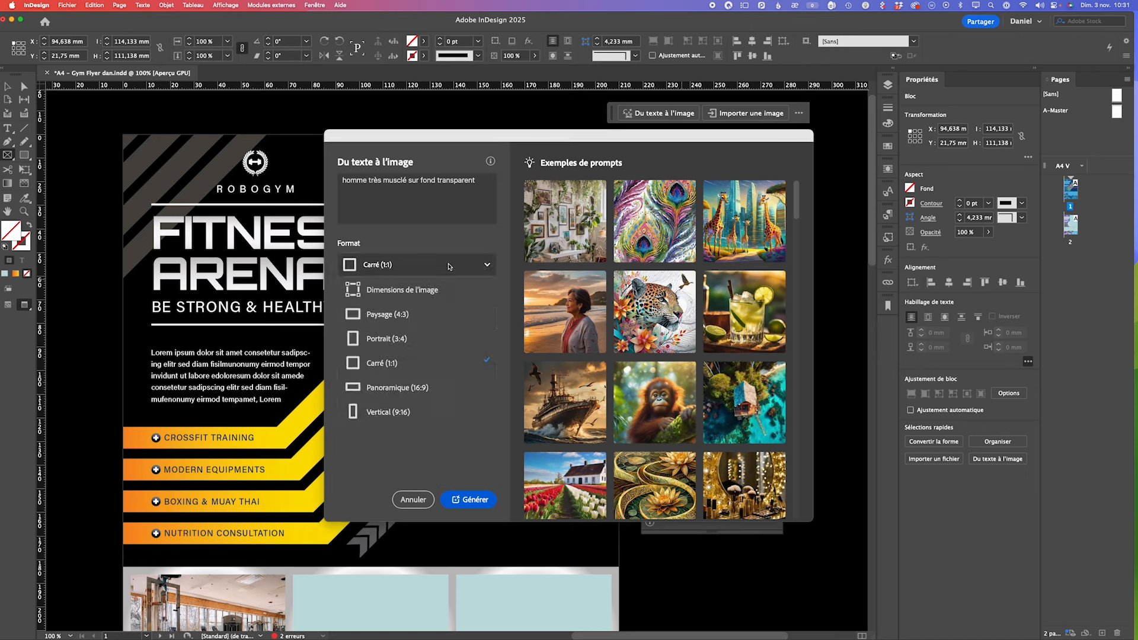
click(413, 290)
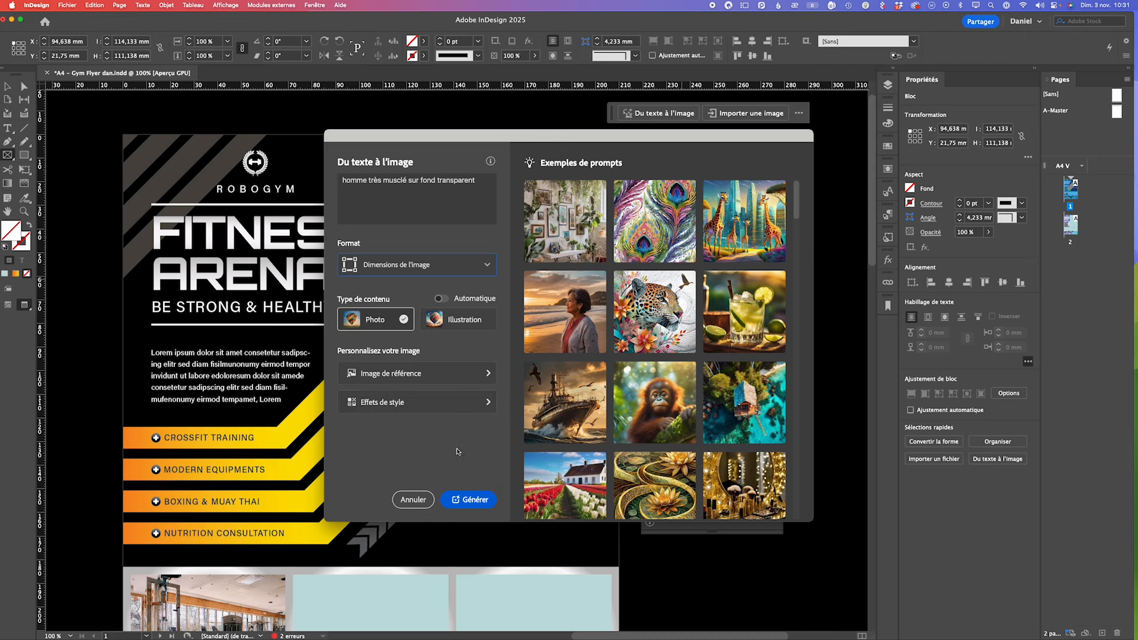
click(468, 501)
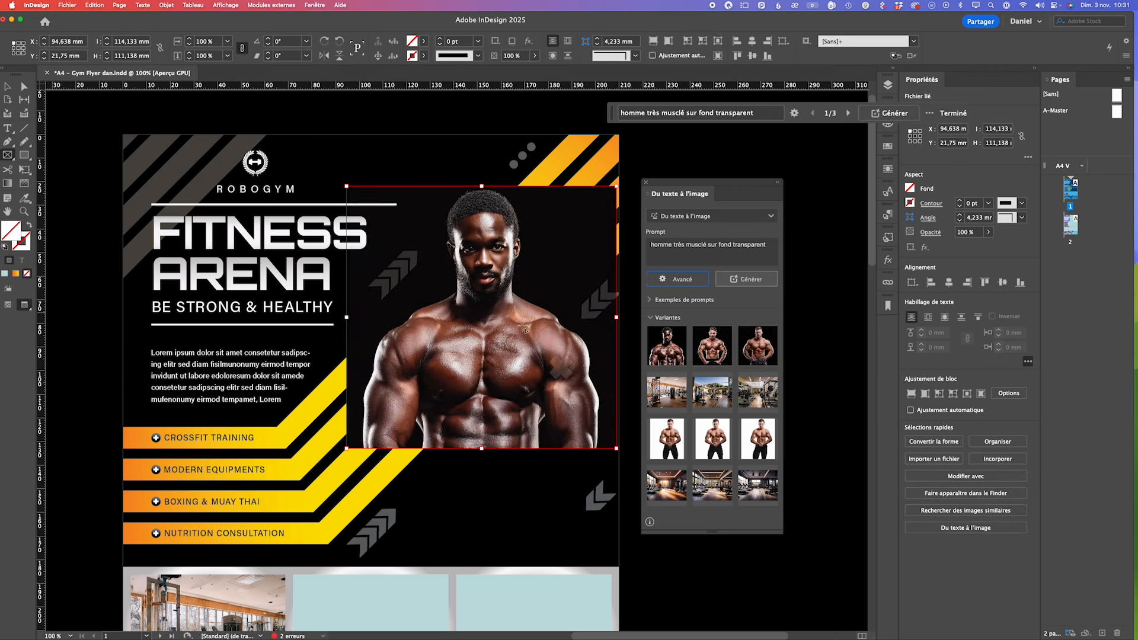
Step: Compare the three generated muscular man variants, return to the first one and show its variation options
click(711, 350)
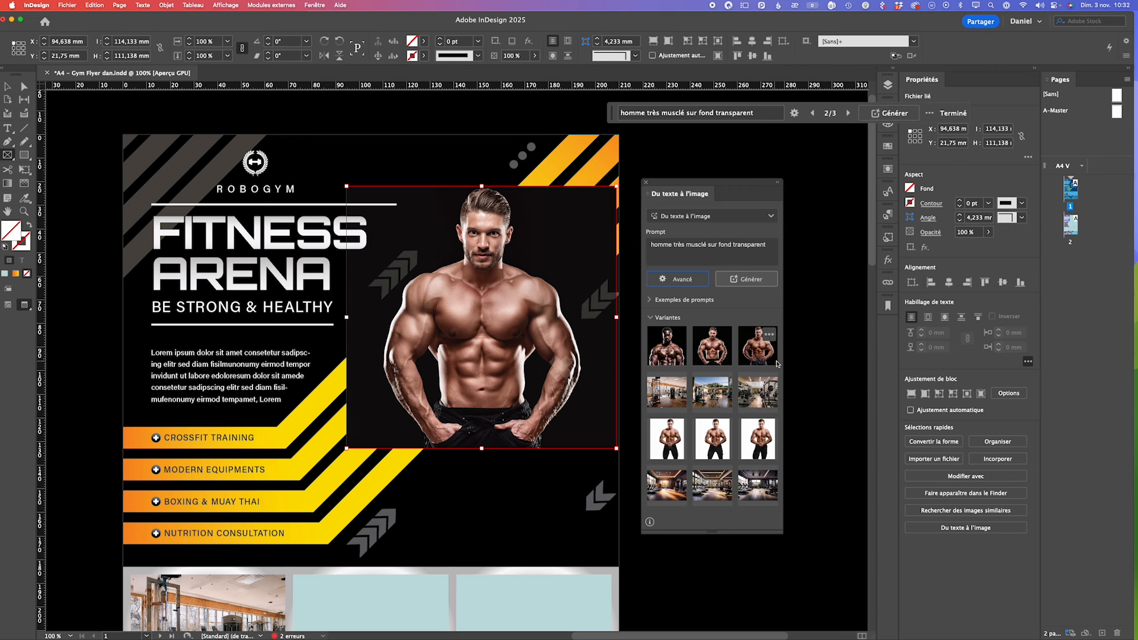
click(756, 354)
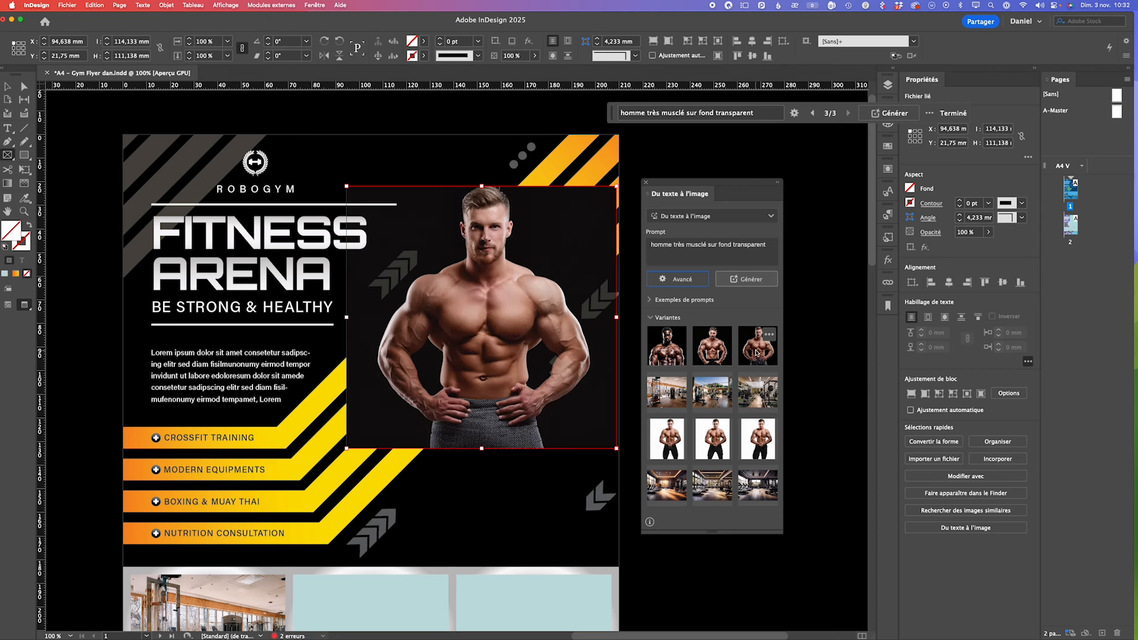
click(710, 353)
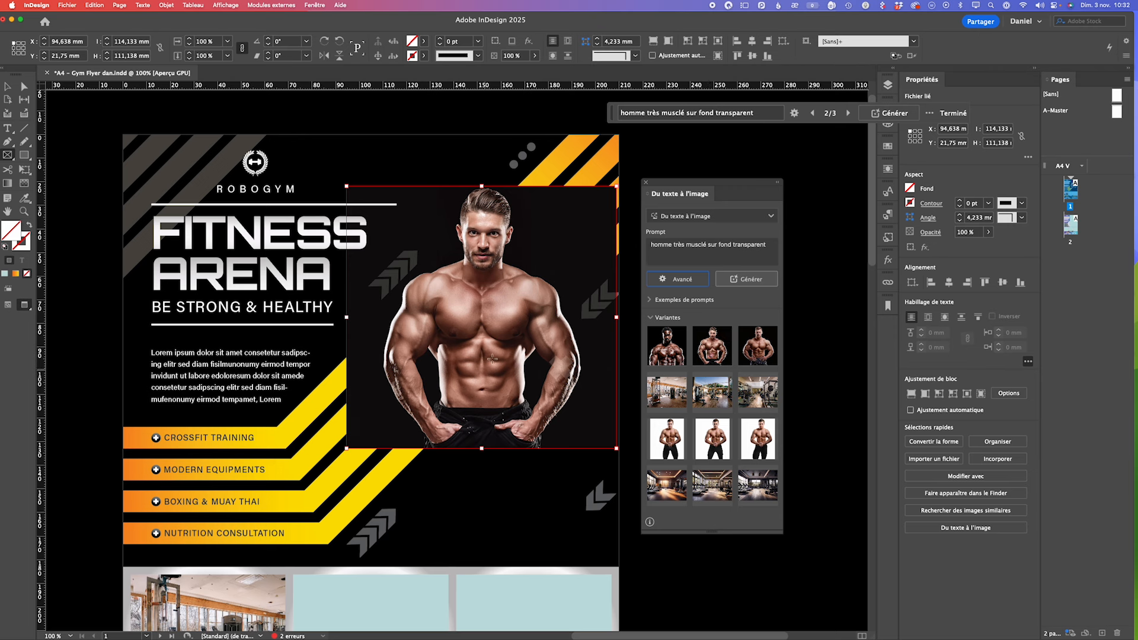
click(657, 358)
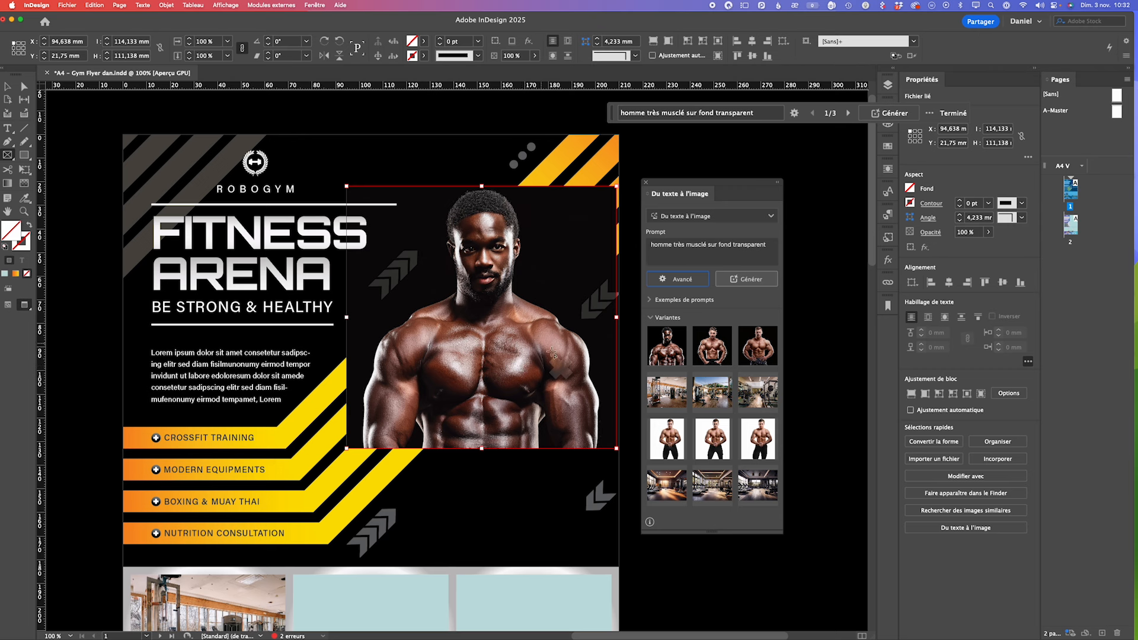
click(679, 337)
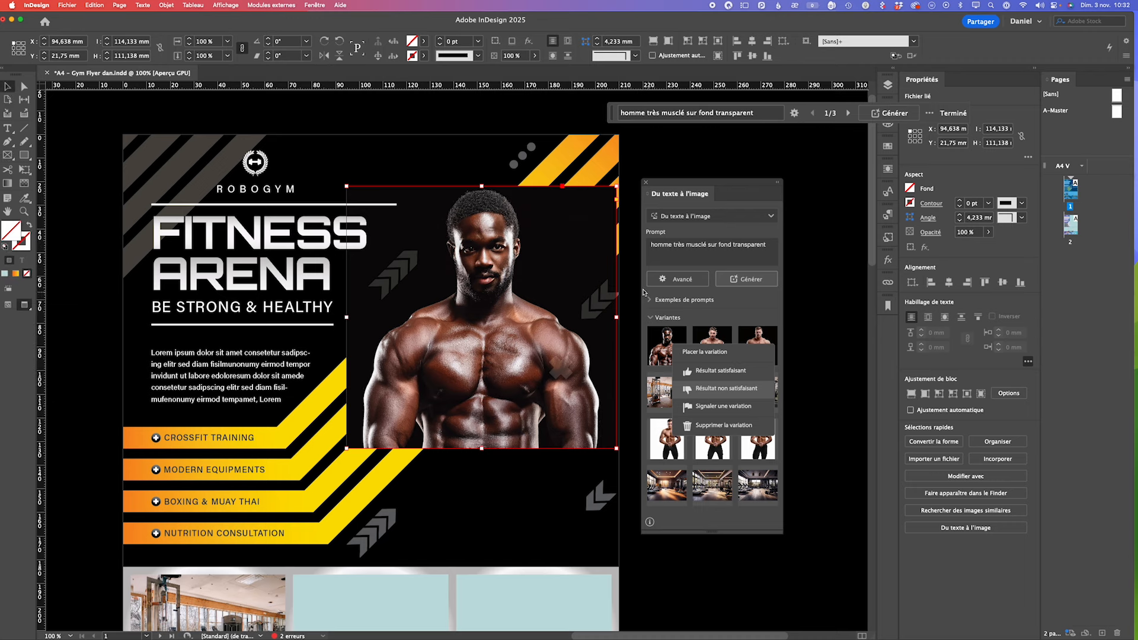
Step: Move the muscular man image slightly up to the page edge and enlarge it to about 132 × 129 mm
drag(578, 227, 582, 218)
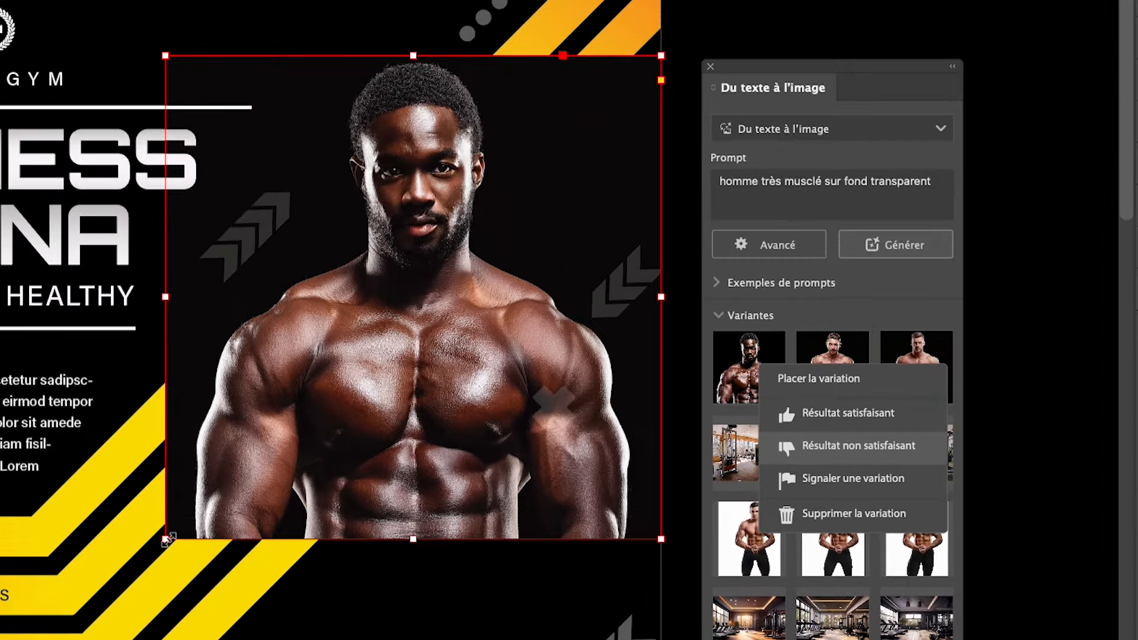
drag(167, 540, 89, 616)
double_click(422, 329)
key(Escape)
click(694, 70)
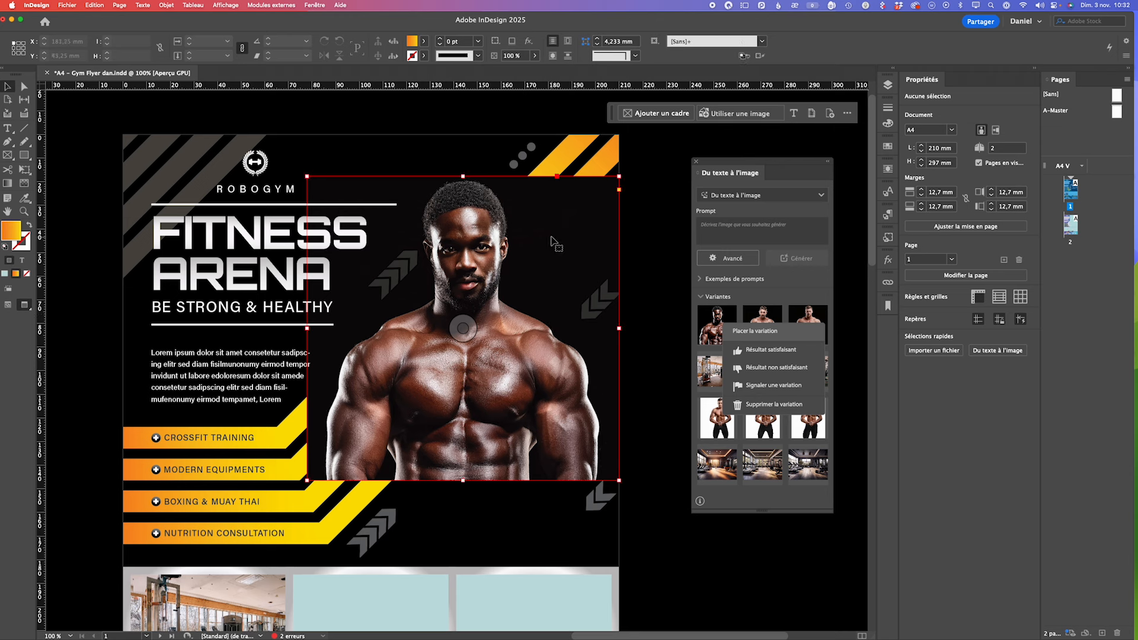
Step: Open a linked copy of the generated muscular man image in Adobe Photoshop 2025, assigning the working RGB profile sRGB IEC61966-2.1
click(535, 252)
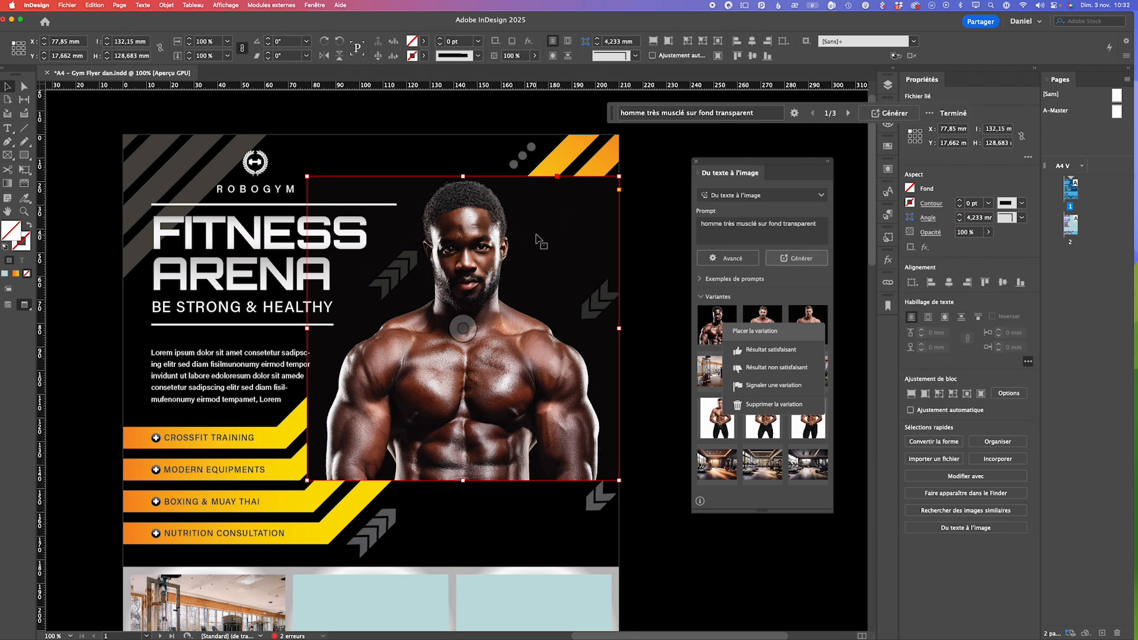
right_click(535, 237)
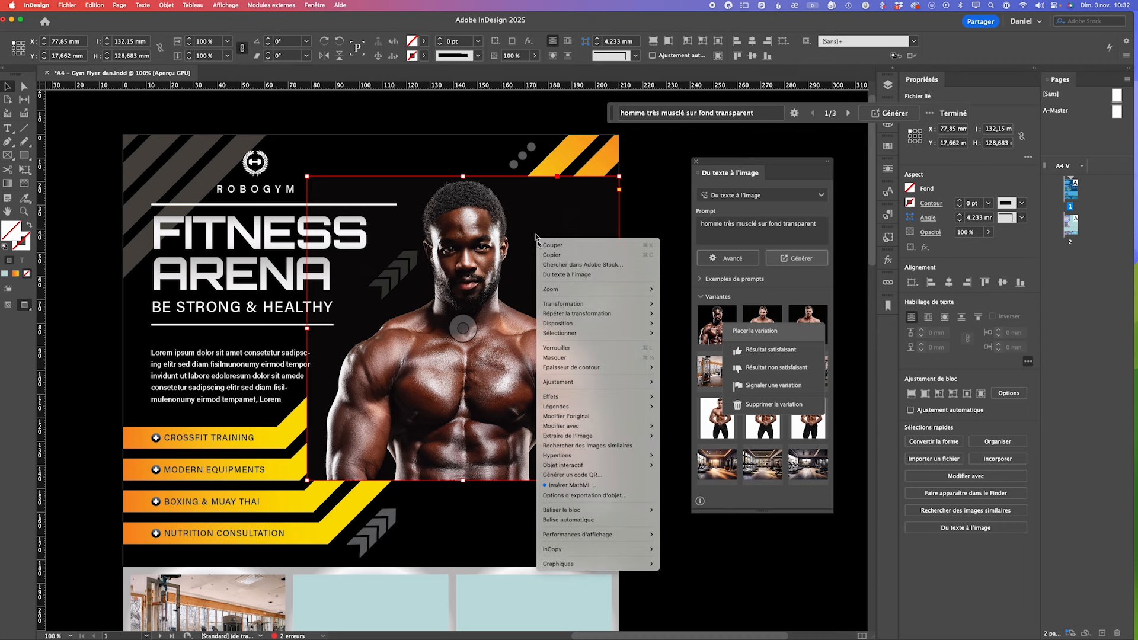
mouse_move(551, 407)
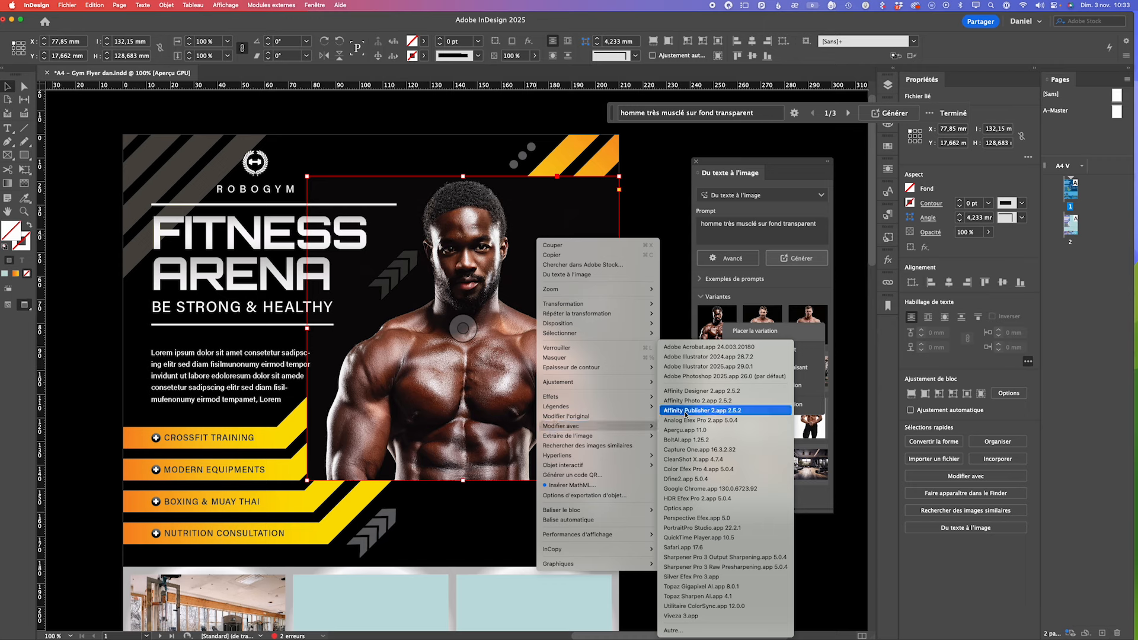
click(704, 378)
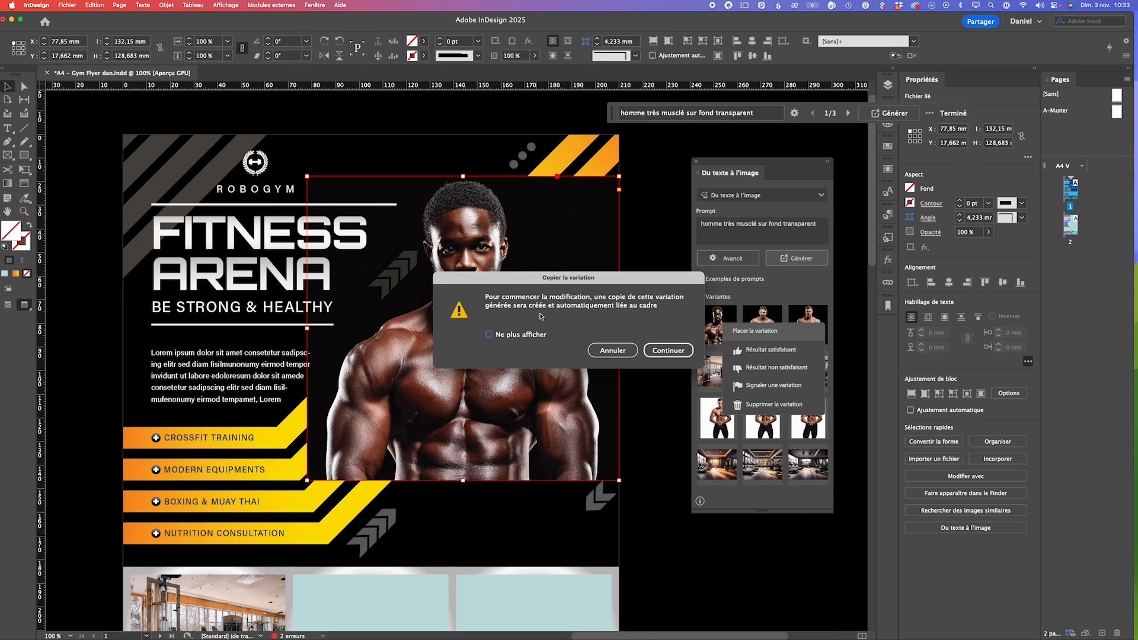
click(676, 350)
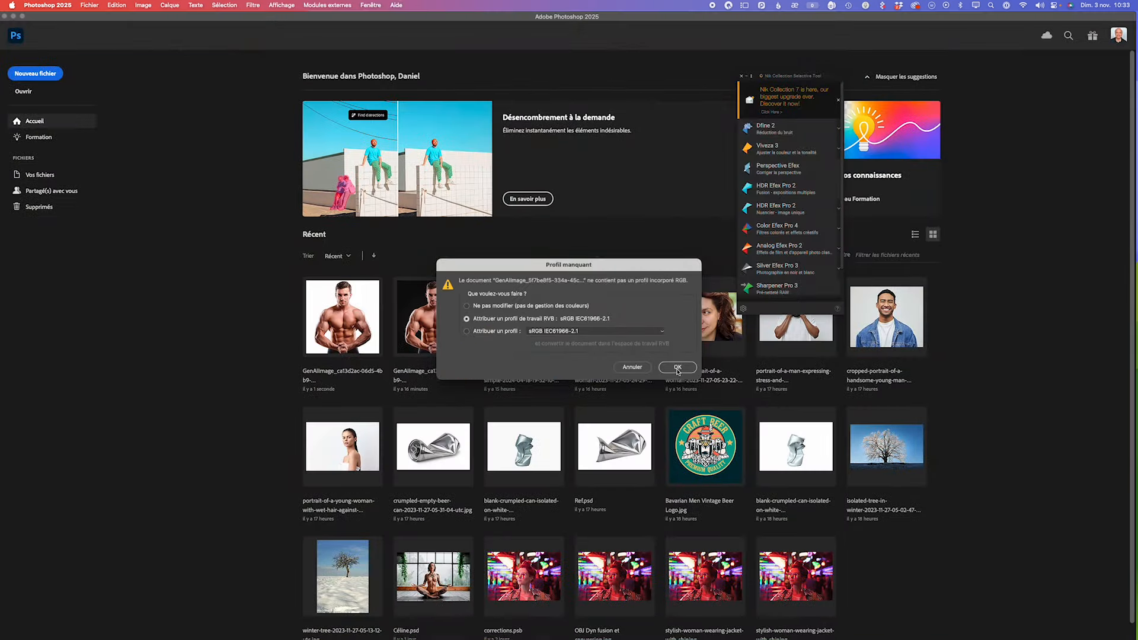
click(677, 368)
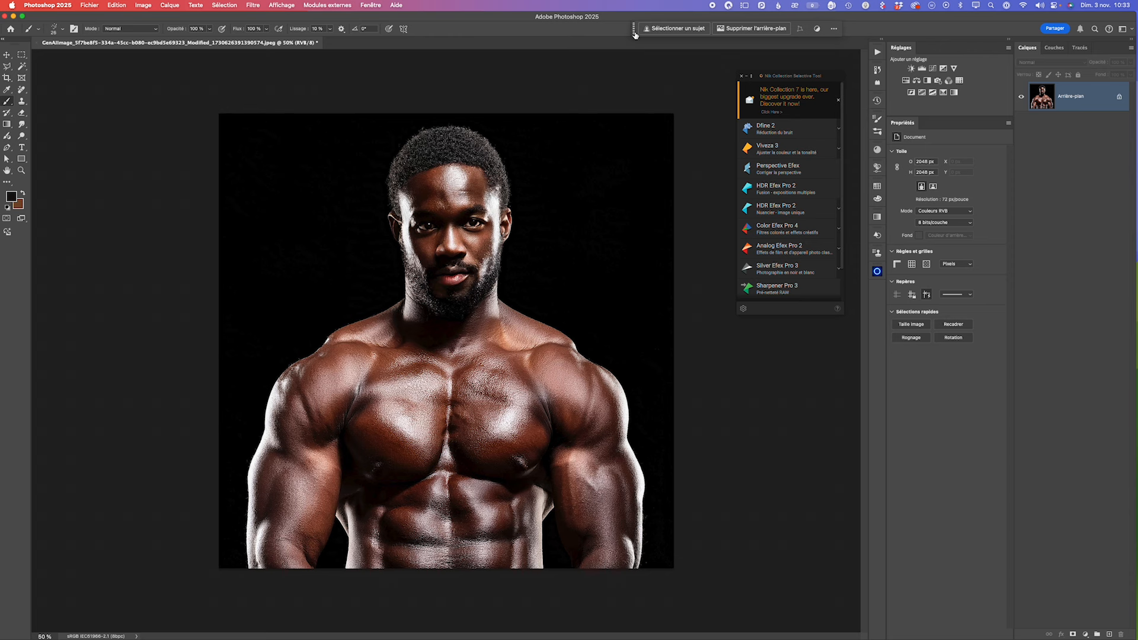
Step: Remove the black background around the muscular man and inspect the cut-out edge at his shoulder
drag(633, 28, 502, 72)
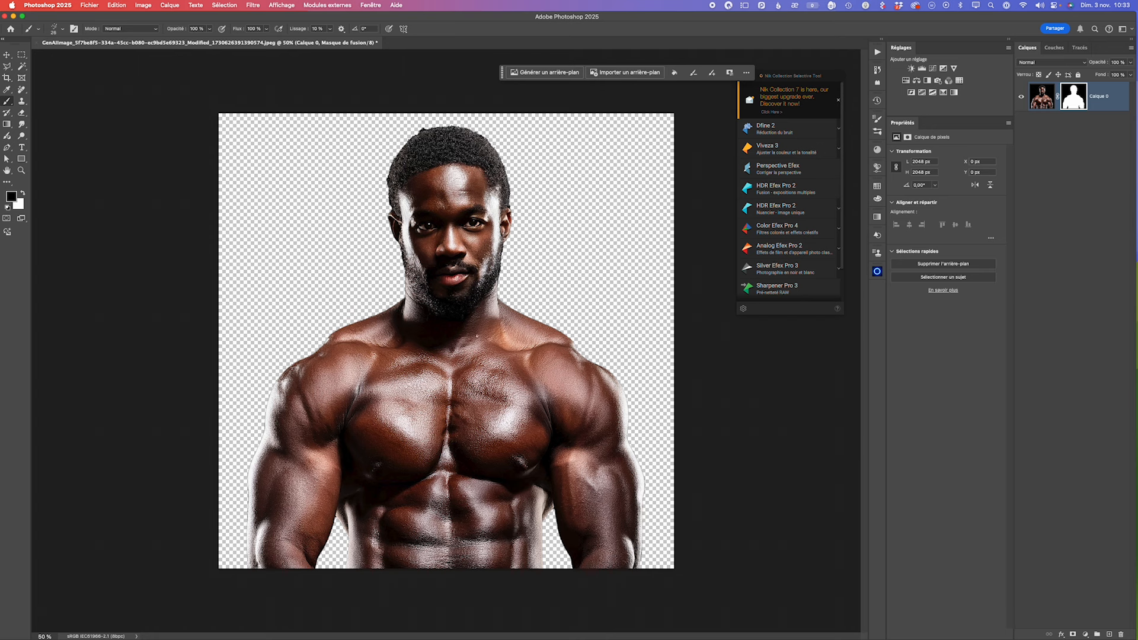
click(534, 330)
click(503, 341)
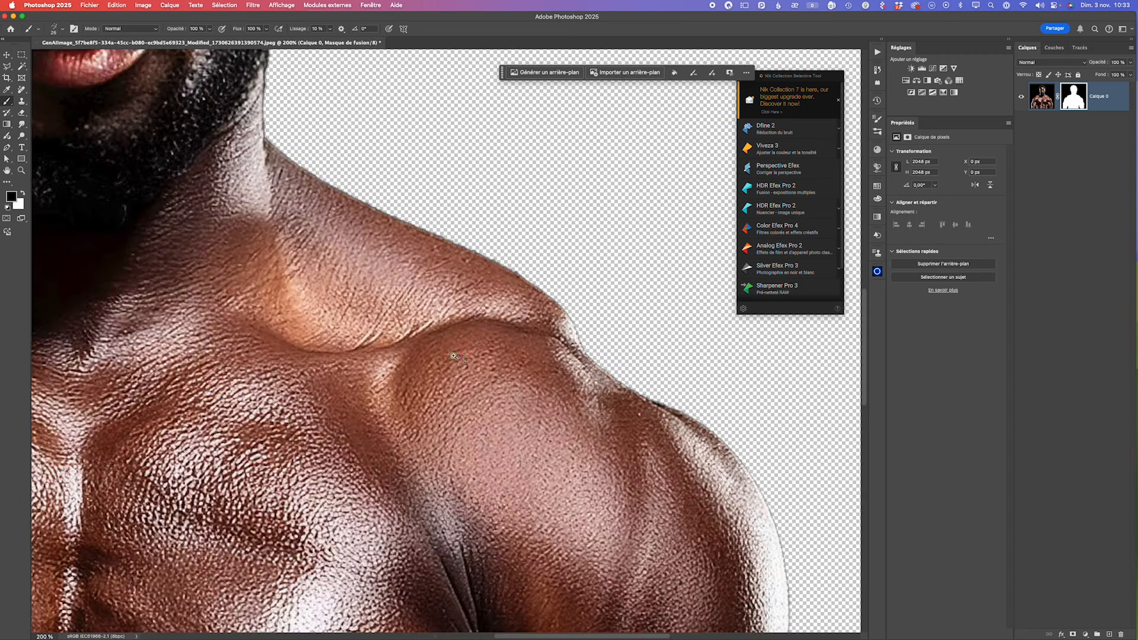
drag(478, 328, 621, 415)
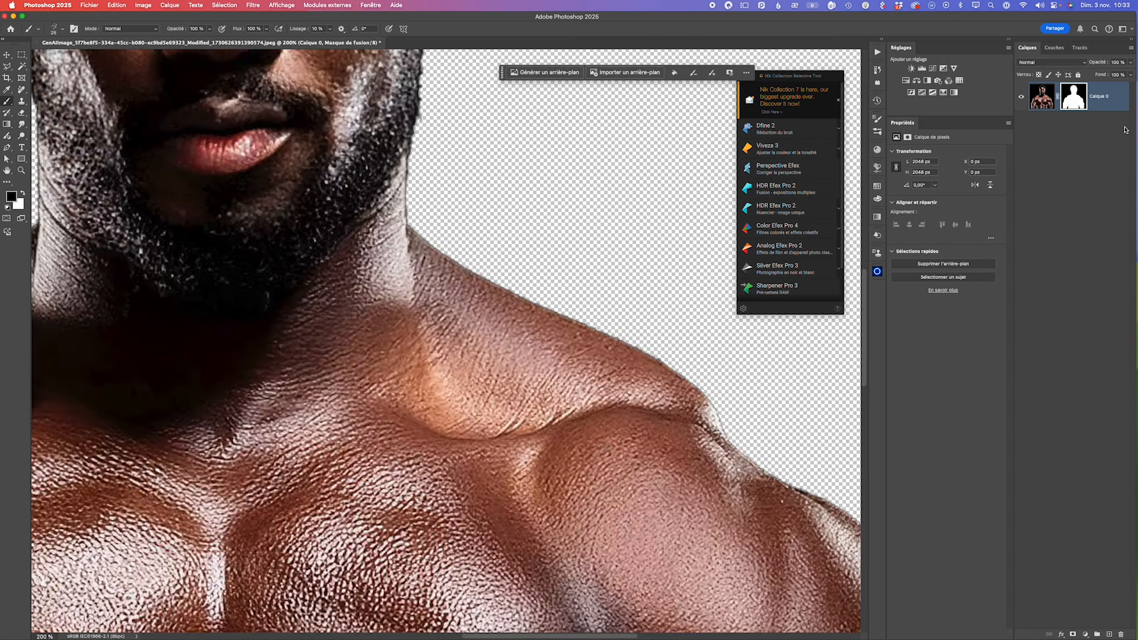
Step: Refine the man's layer mask with a 1.8 px feather and a -97 % edge shift, output to a new layer with a mask
double_click(1074, 99)
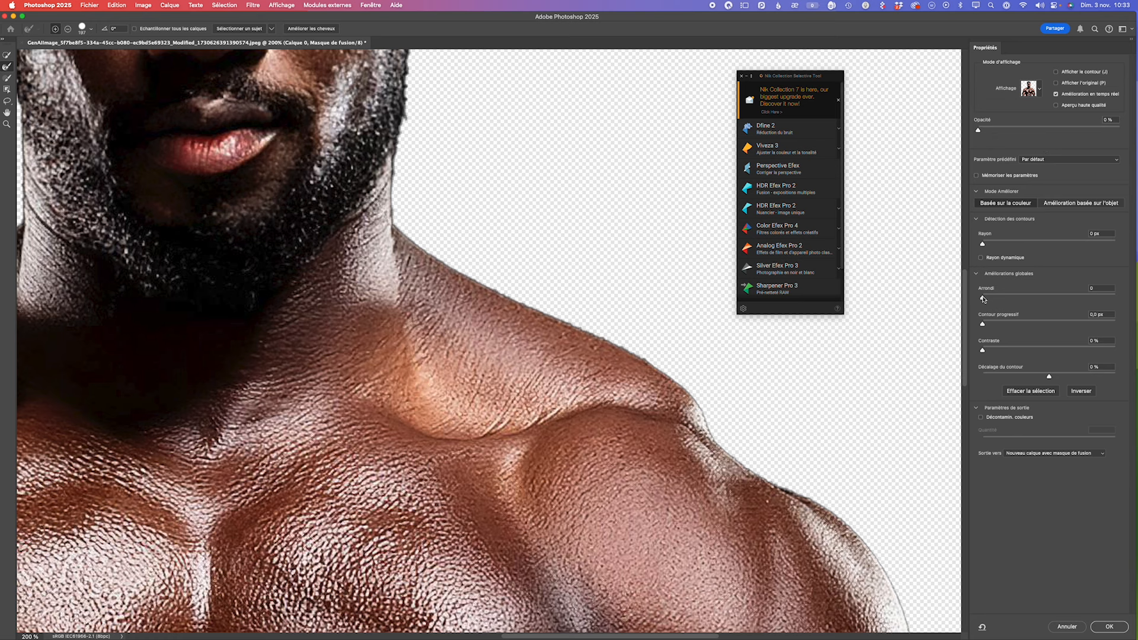
drag(983, 301, 994, 325)
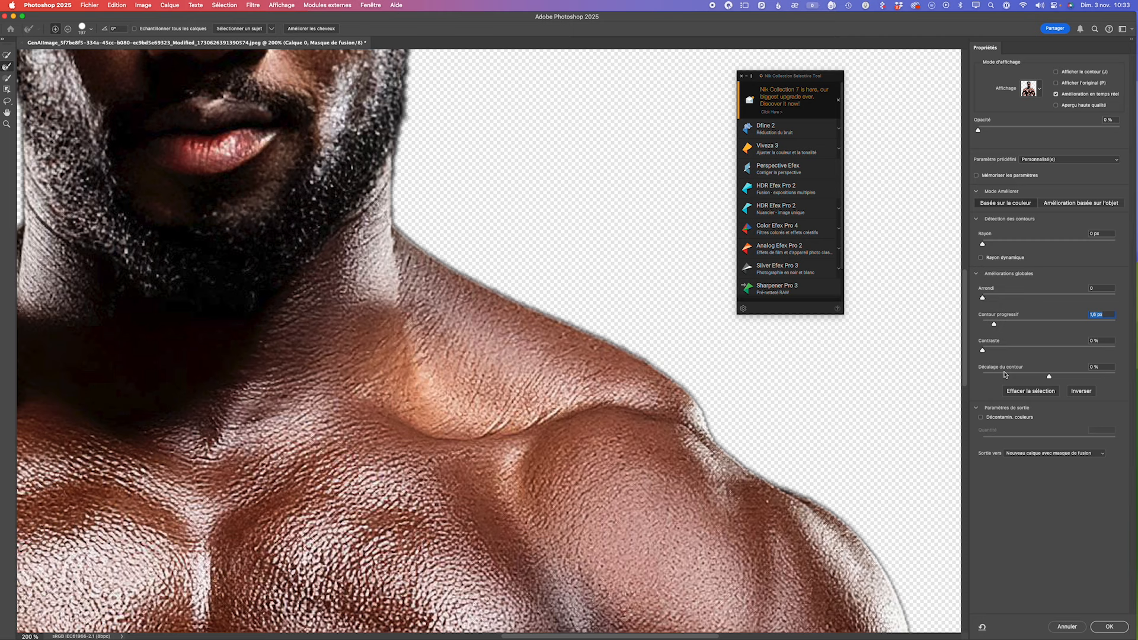
drag(1049, 377, 985, 384)
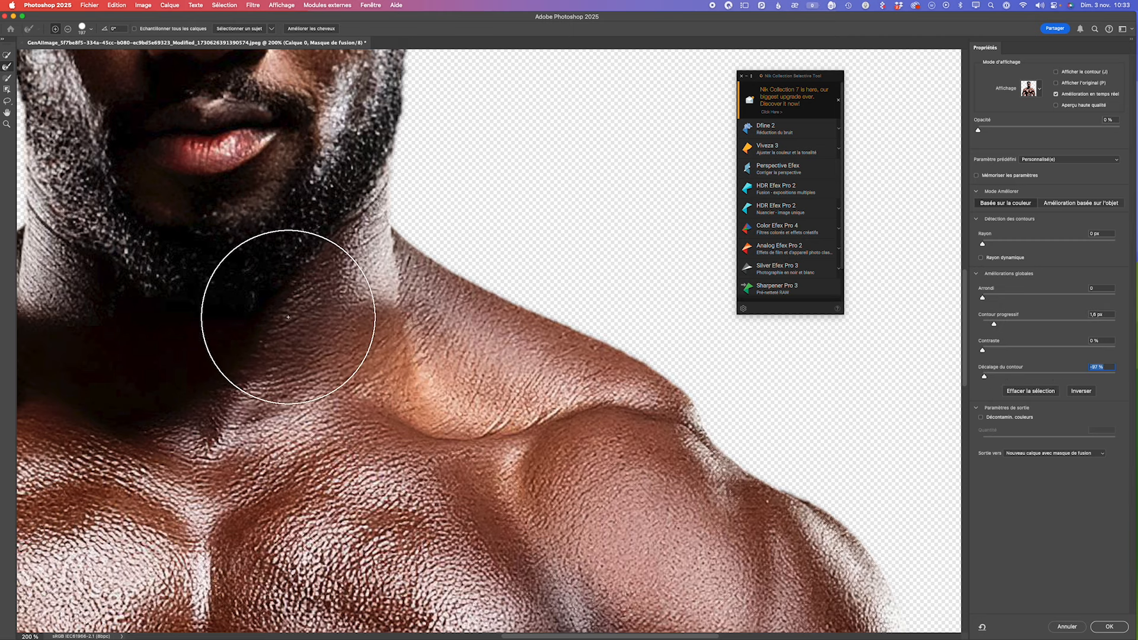
alt+click(357, 335)
alt+click(357, 335)
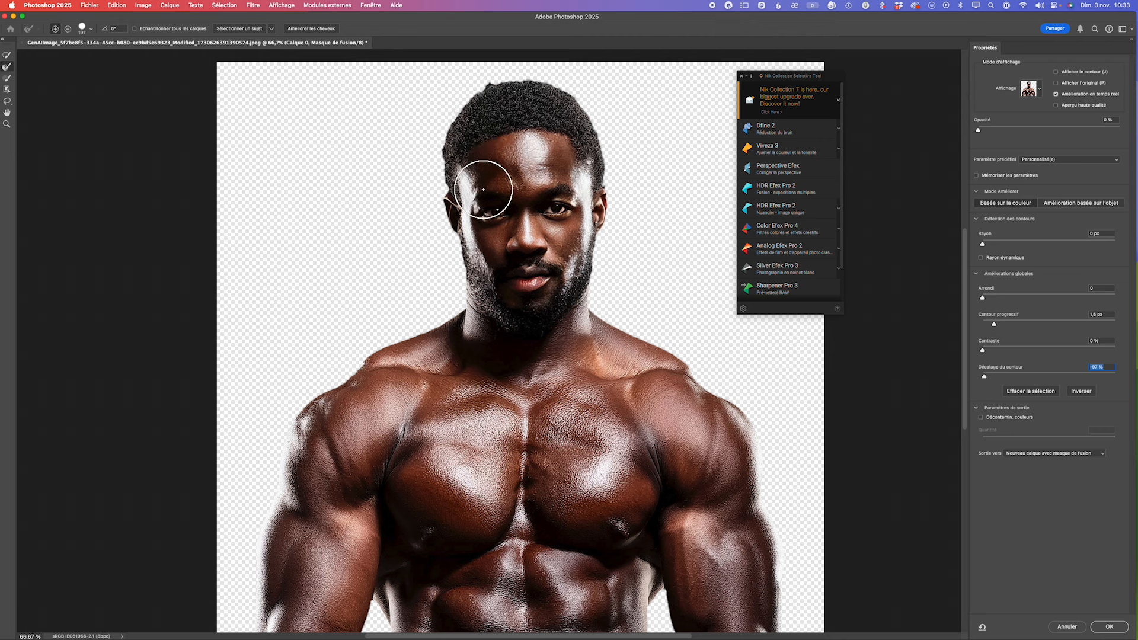
scroll(468, 468, down, 5)
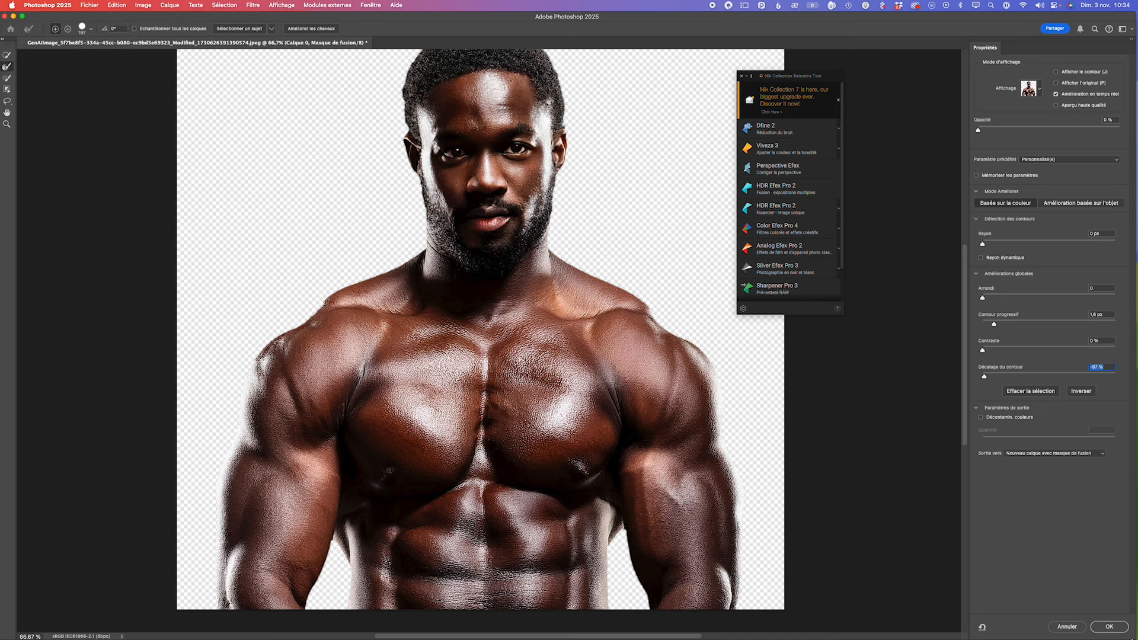
click(1110, 627)
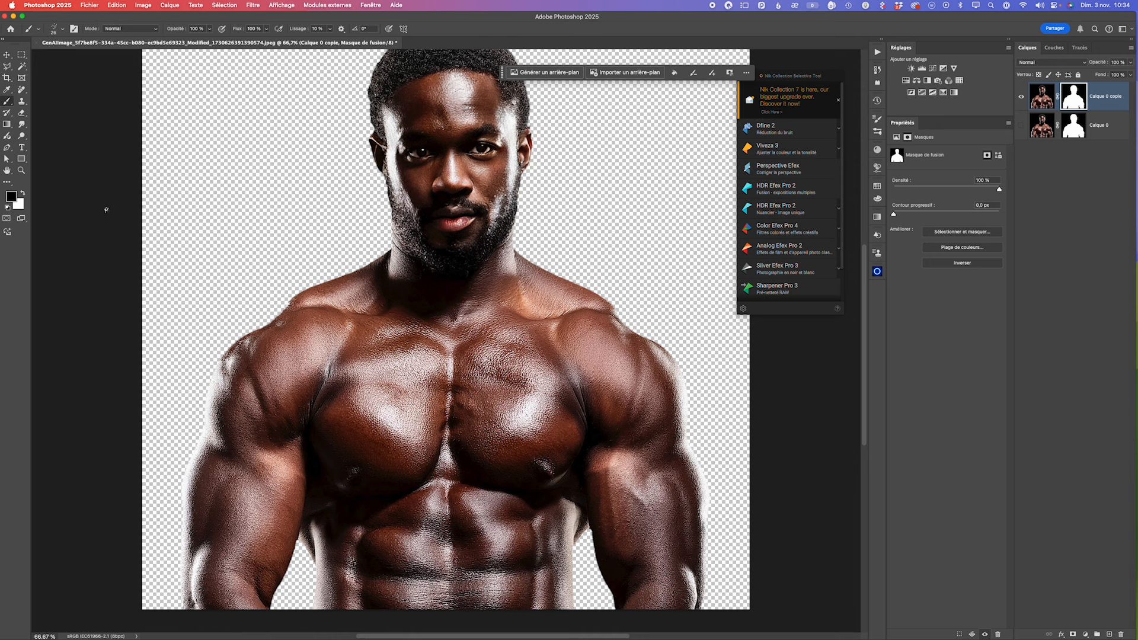
Step: Save the cut-out in Photoshop format as couv musclor.psd in the Gym Flyer v.03 folder
click(91, 7)
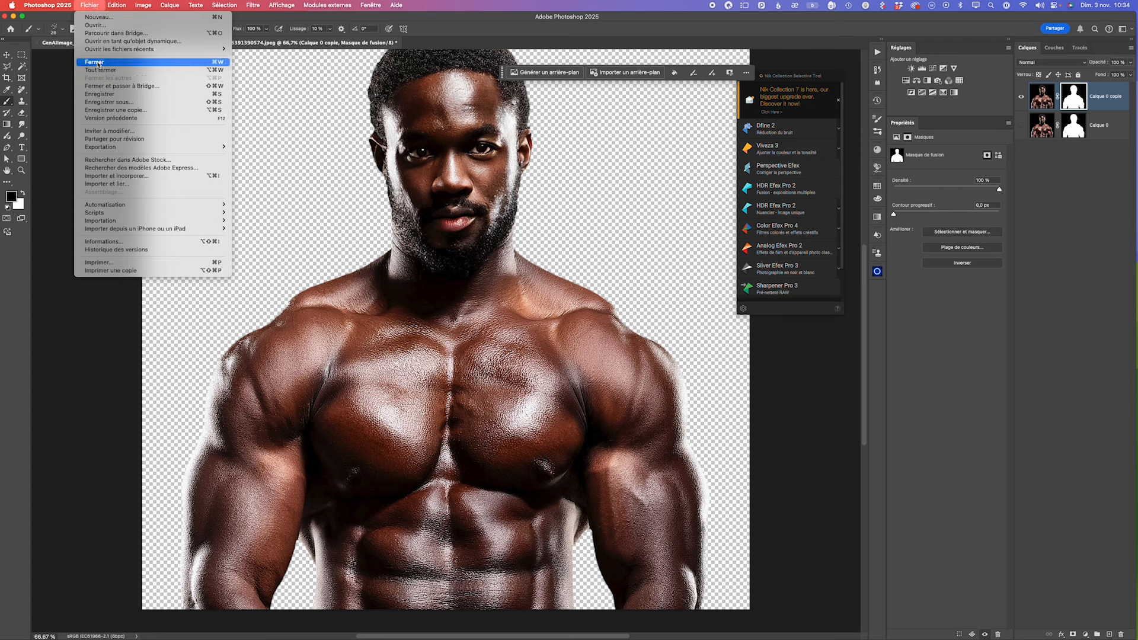
click(106, 102)
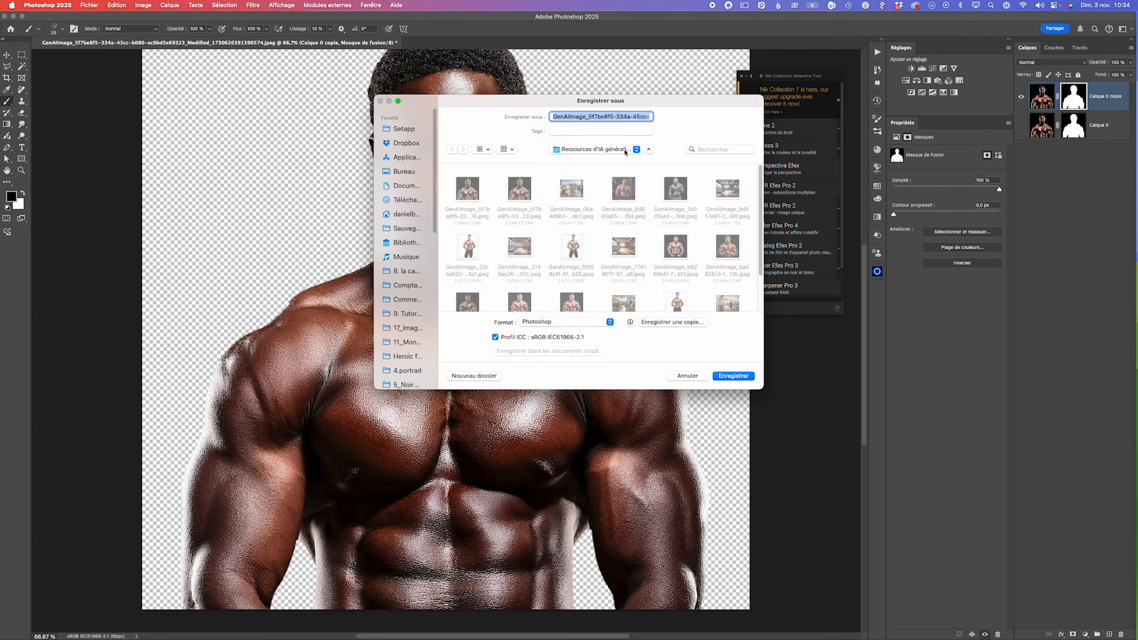
click(625, 152)
click(587, 224)
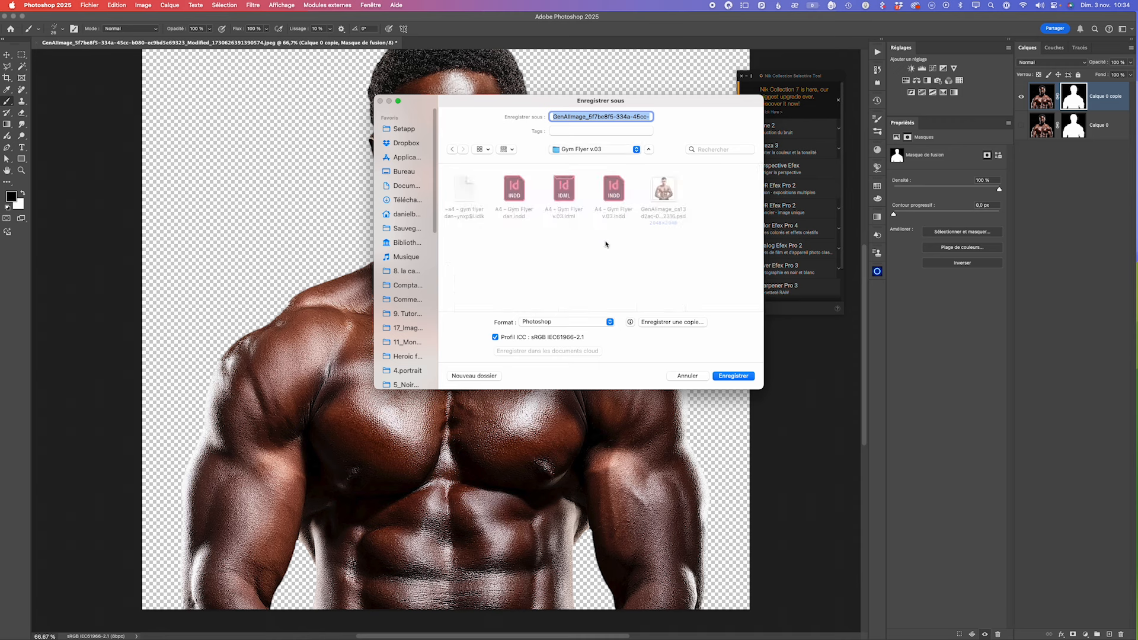
text(couv musclor.psd)
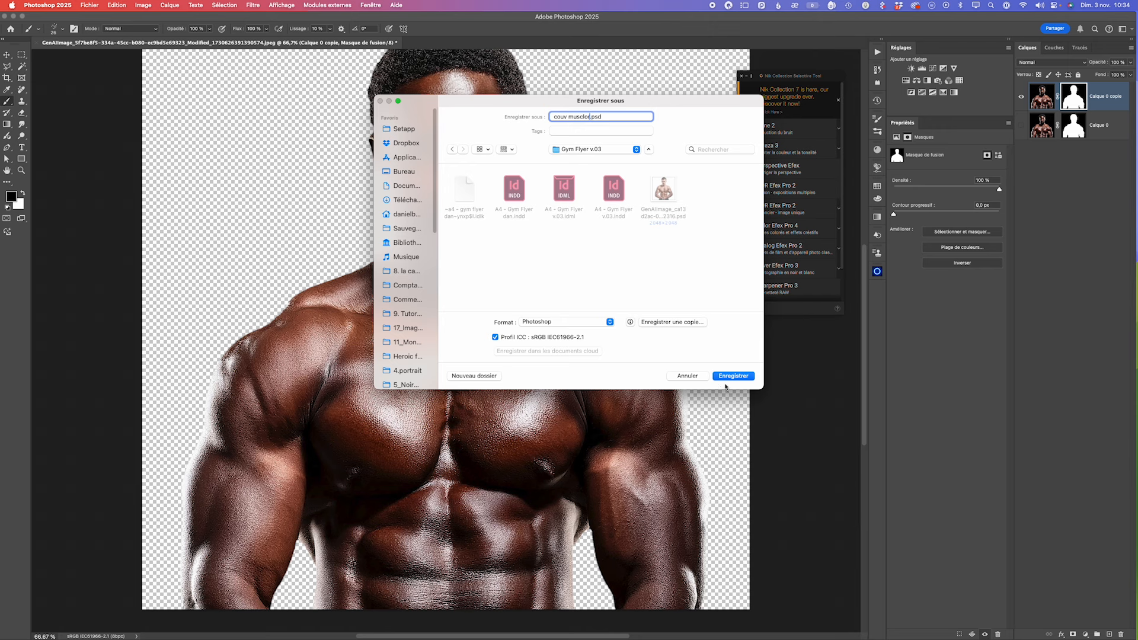
click(581, 325)
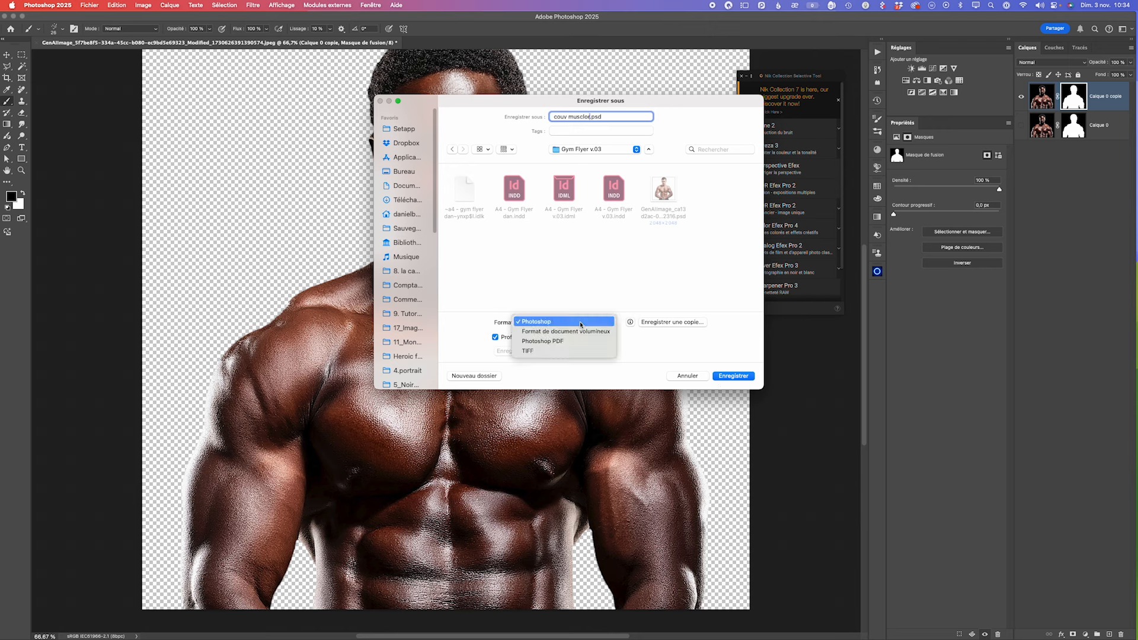
click(581, 323)
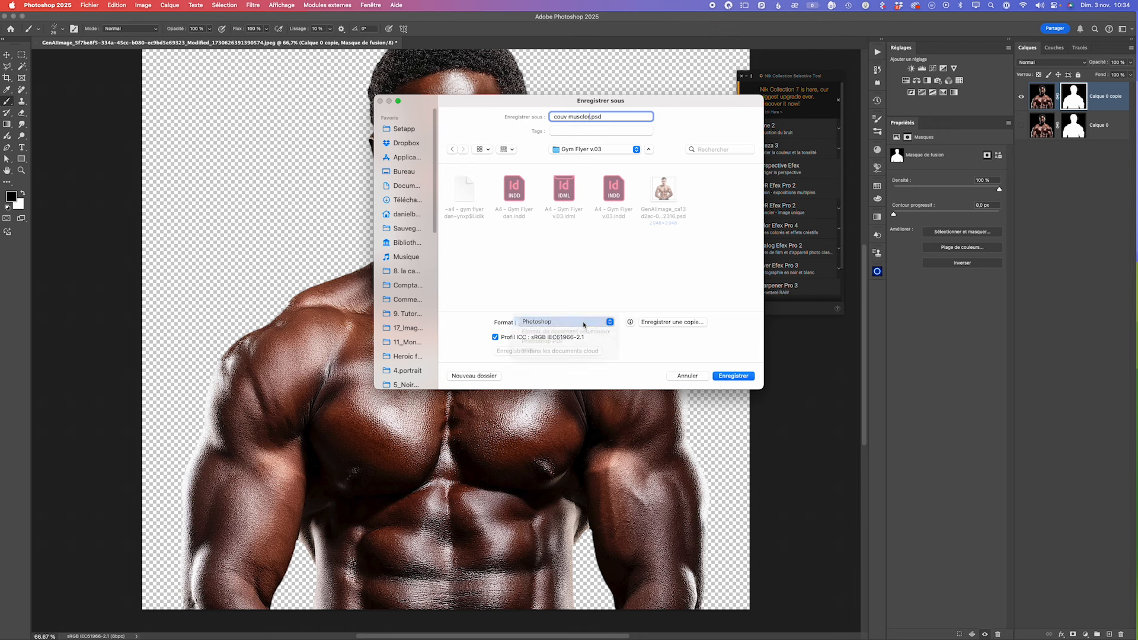
click(733, 375)
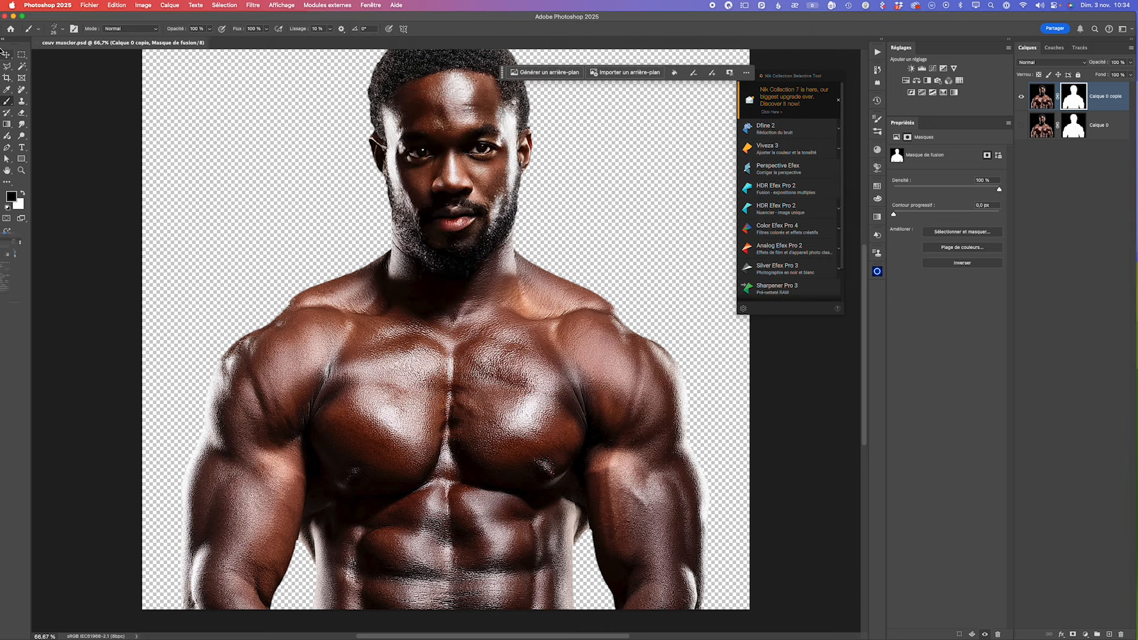
Step: Close the saved cut-out document and switch back to the gym flyer in InDesign
click(38, 44)
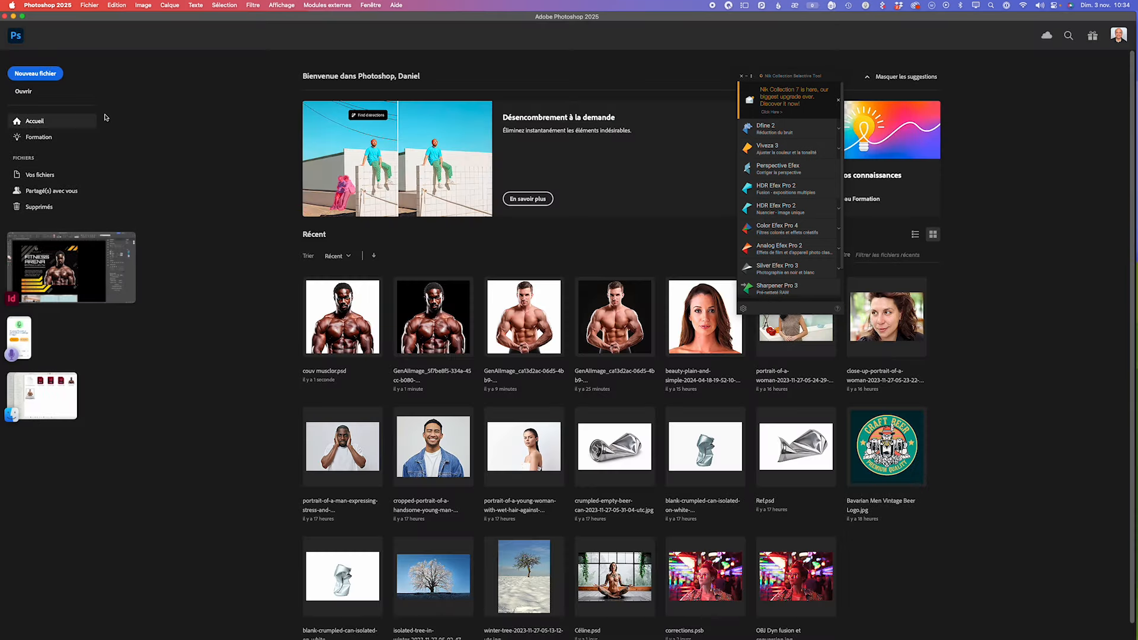
key(ctrl+Up)
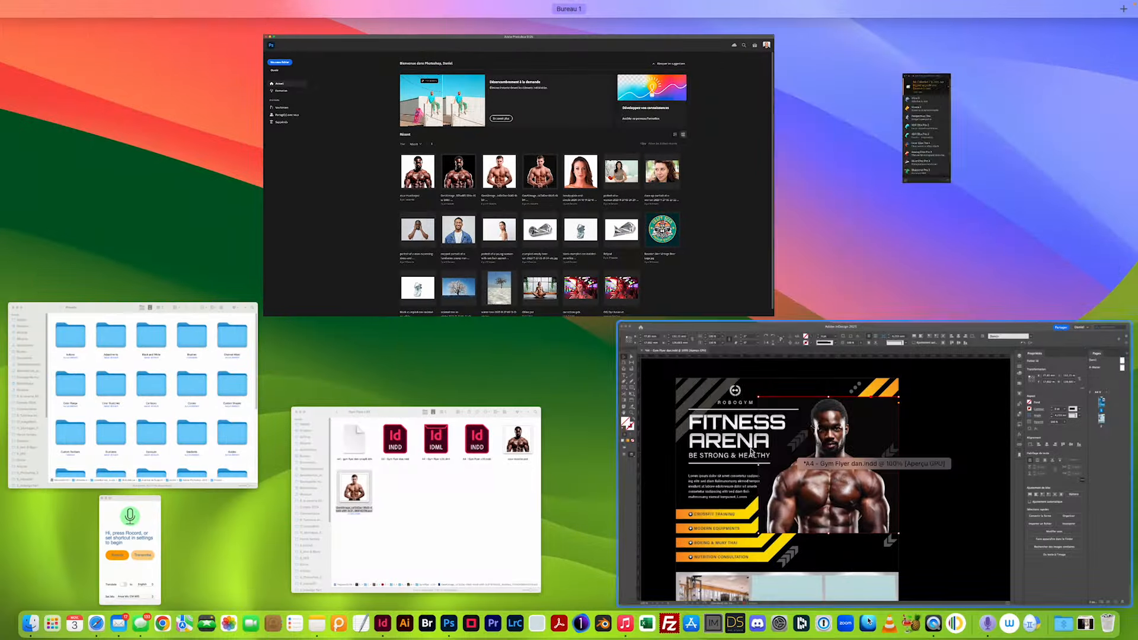
click(751, 452)
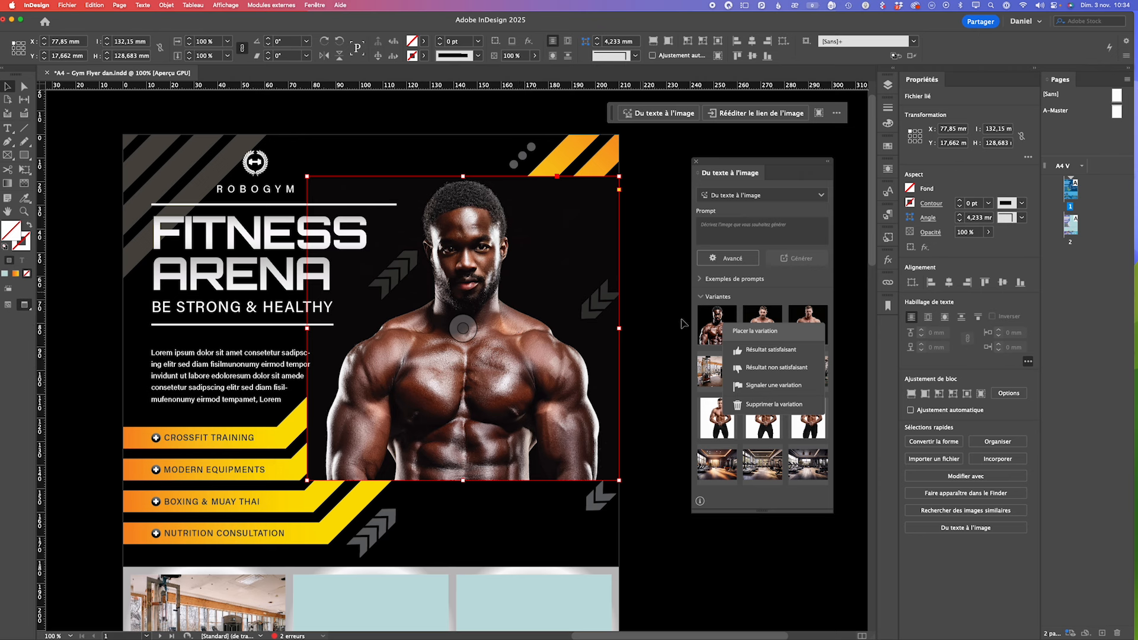
Step: Relink the muscular man image in the flyer to couv musclor.psd from the Gym Flyer v.03 folder
click(888, 283)
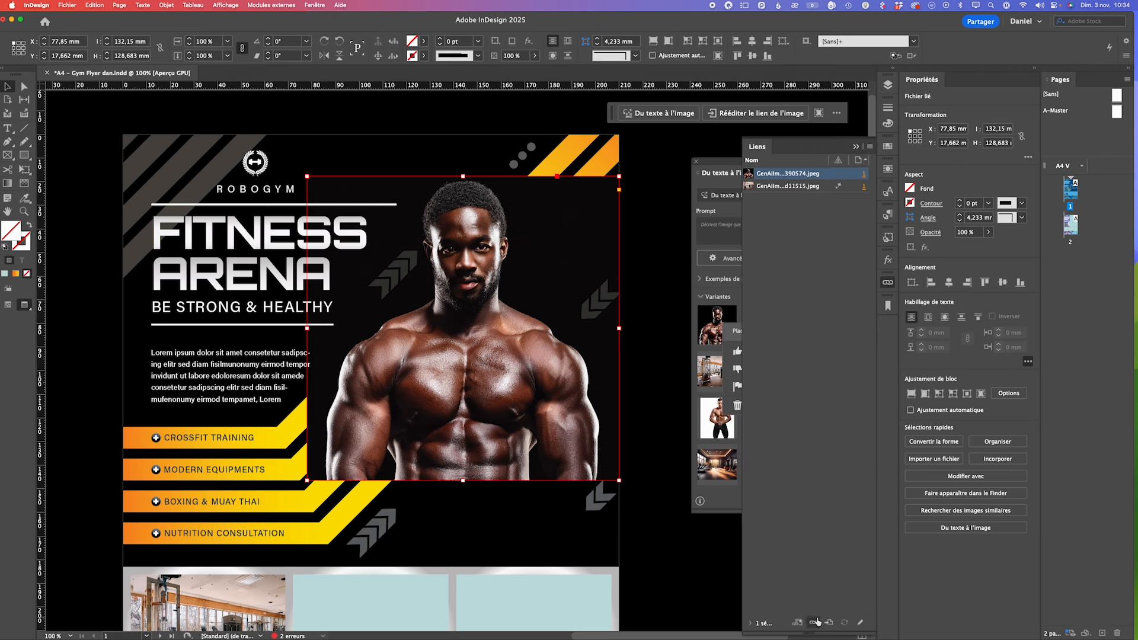
click(814, 623)
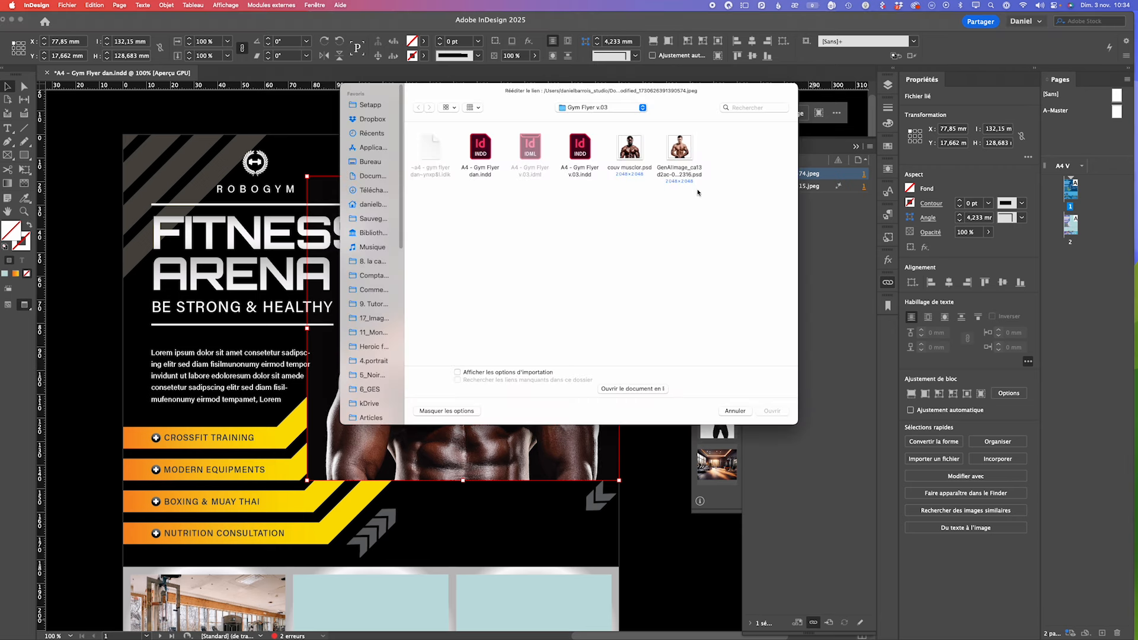
double_click(630, 152)
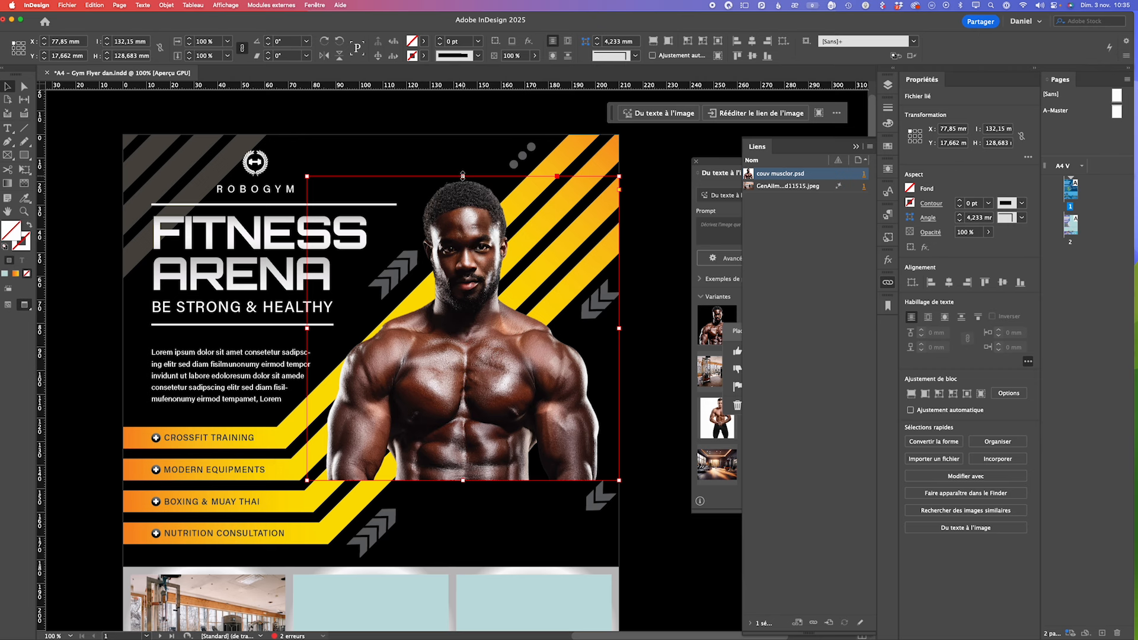
Step: Enlarge the cut-out man to about 141 mm wide, shift him slightly left and adjust the frame height to about 140 mm
drag(463, 175, 463, 156)
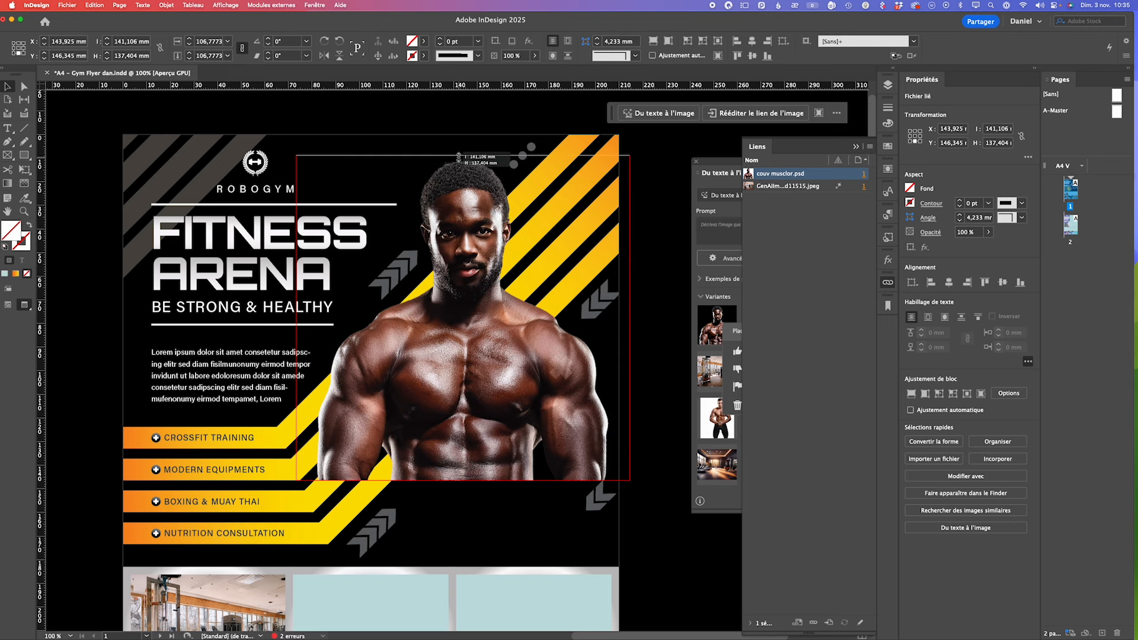
drag(483, 230, 480, 230)
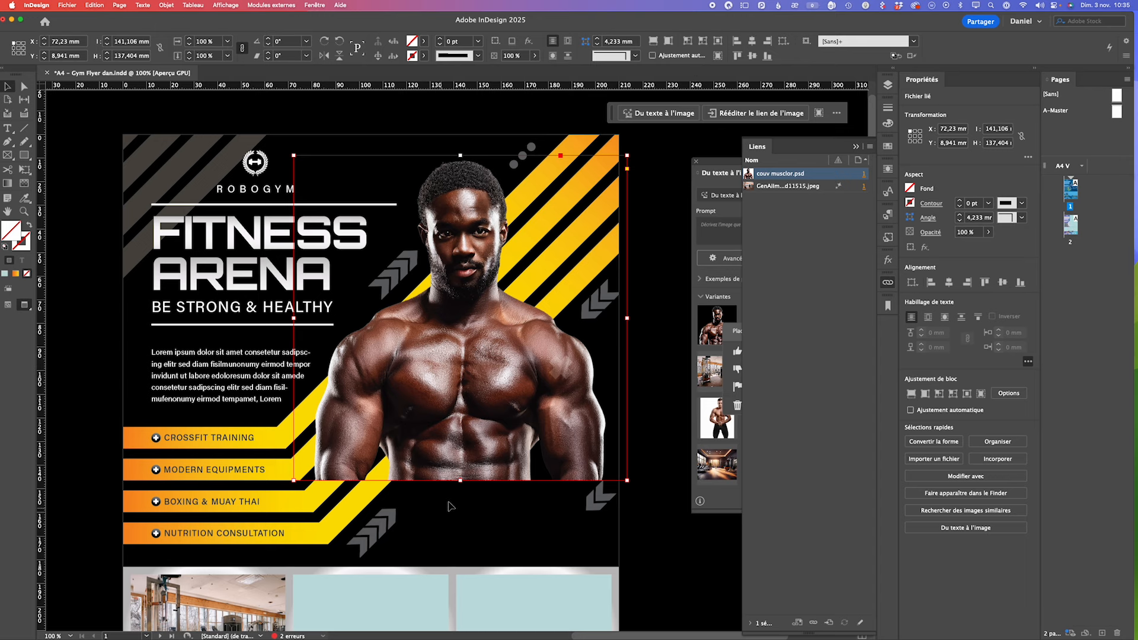
drag(460, 480, 460, 567)
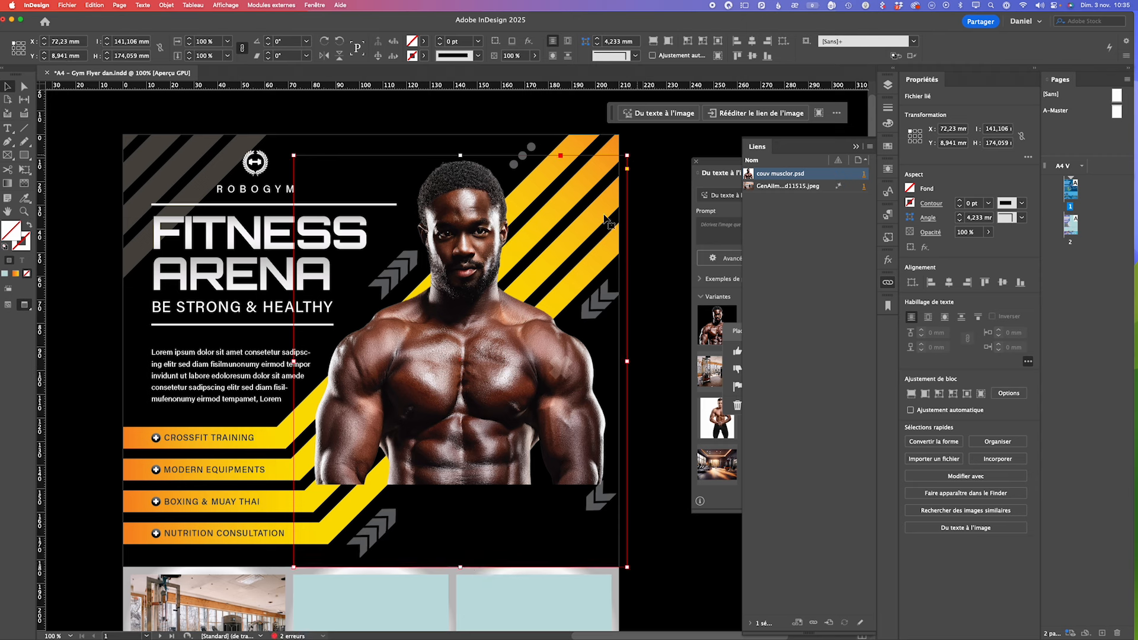
drag(461, 567, 464, 485)
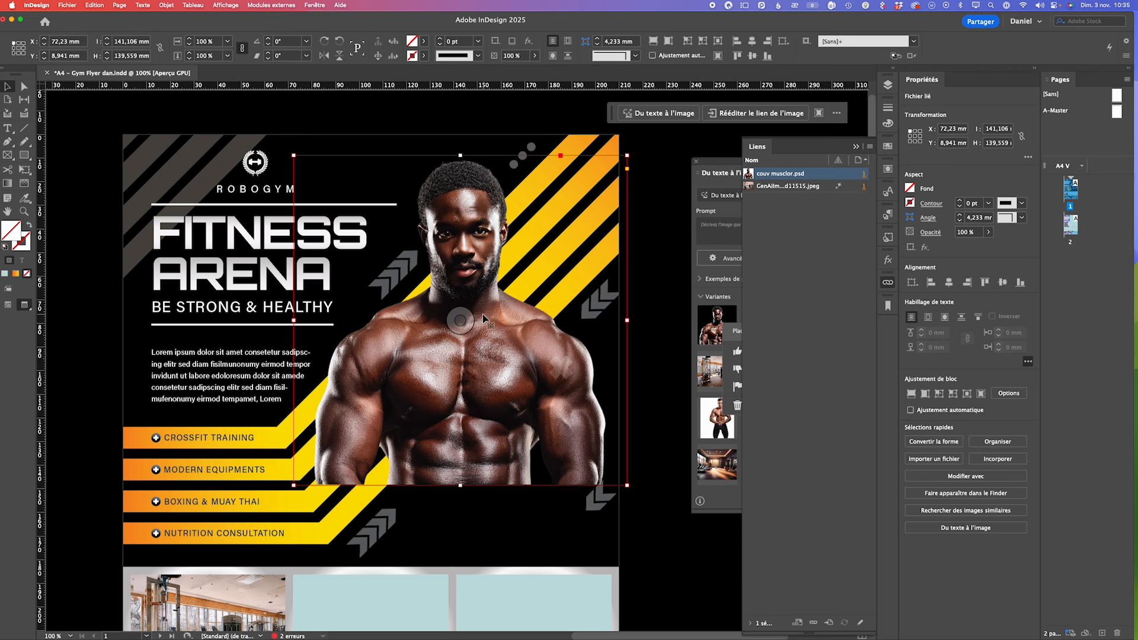
Step: Open the linked couv musclor.psd from the flyer for editing in Adobe Photoshop 2025
right_click(482, 314)
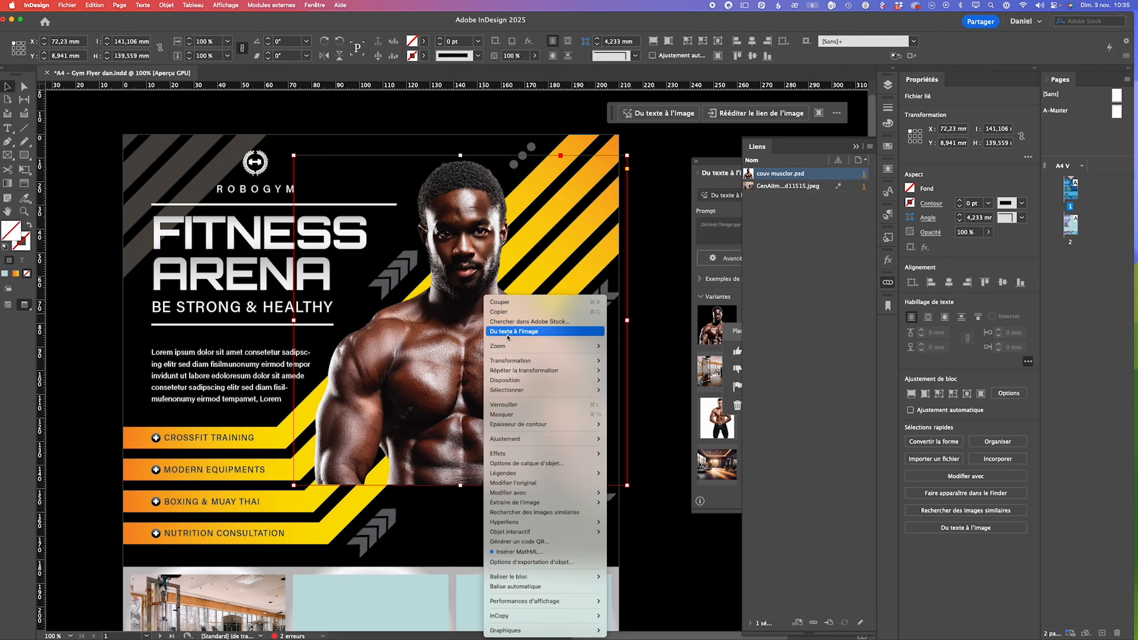
mouse_move(588, 494)
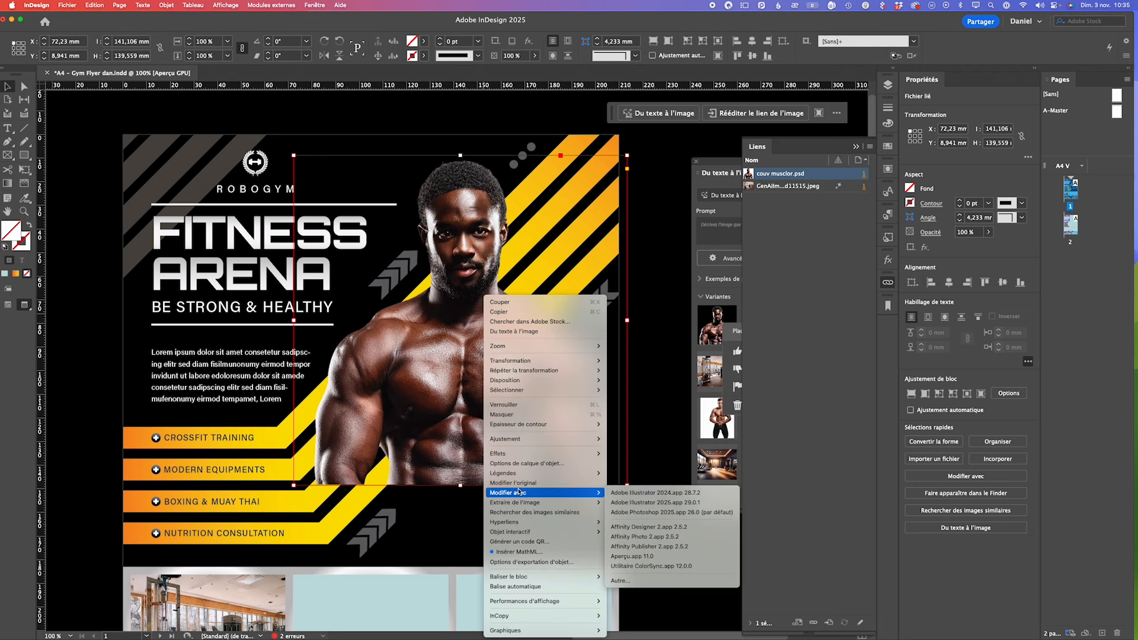
click(637, 513)
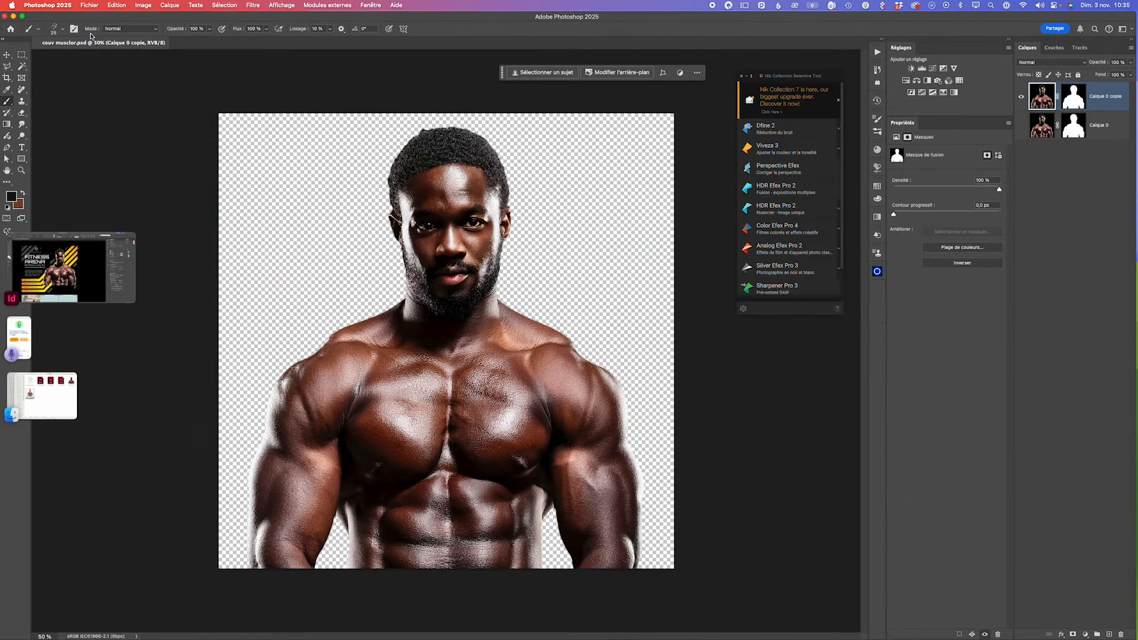
Step: Save a copy of the cut-out as couv musclor.png in the Gym Flyer v.03 folder, using the large file size option
click(87, 5)
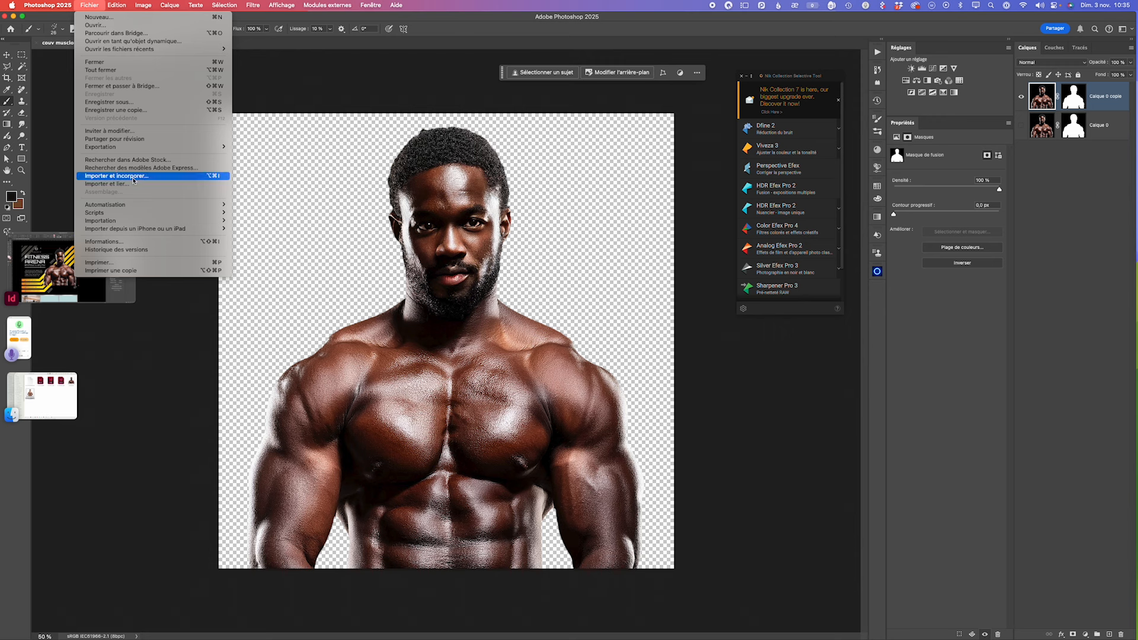
mouse_move(129, 147)
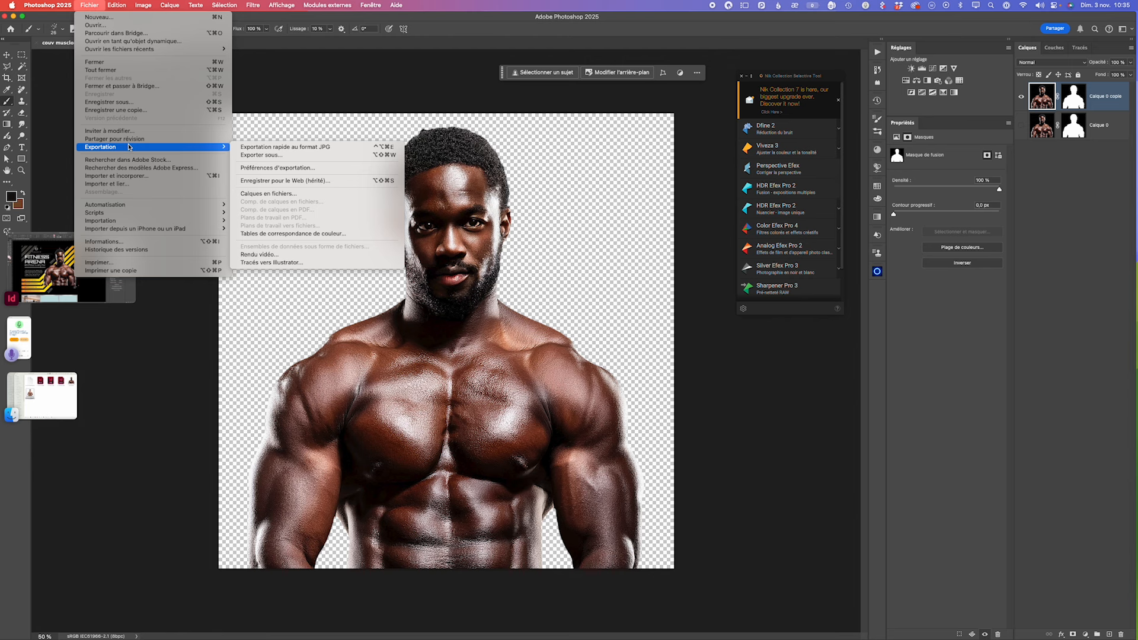
click(130, 110)
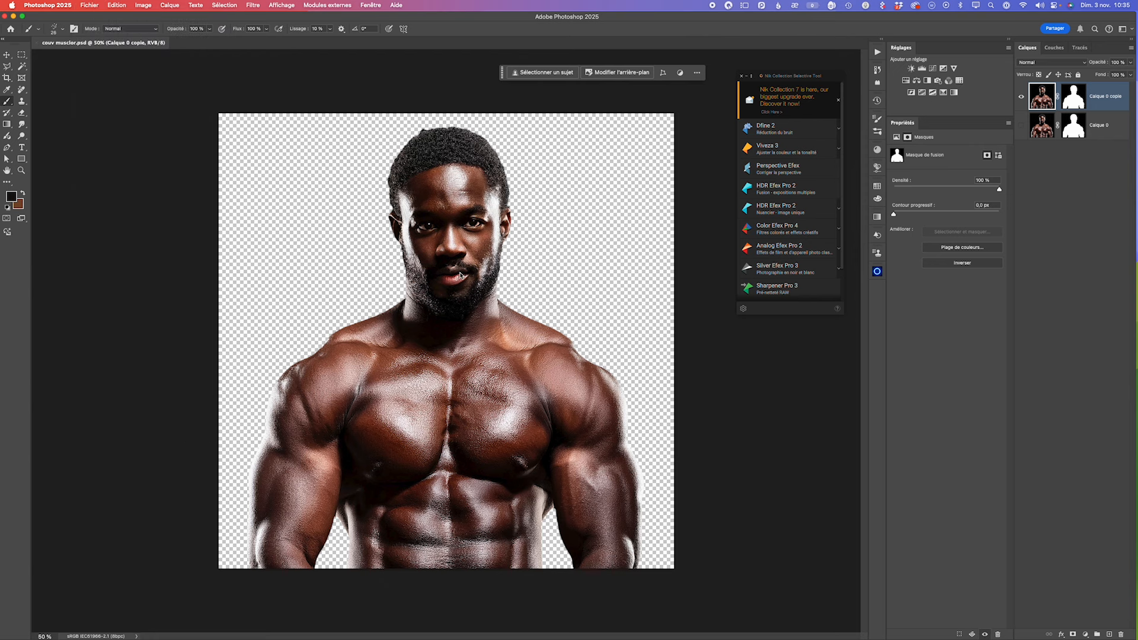
click(579, 286)
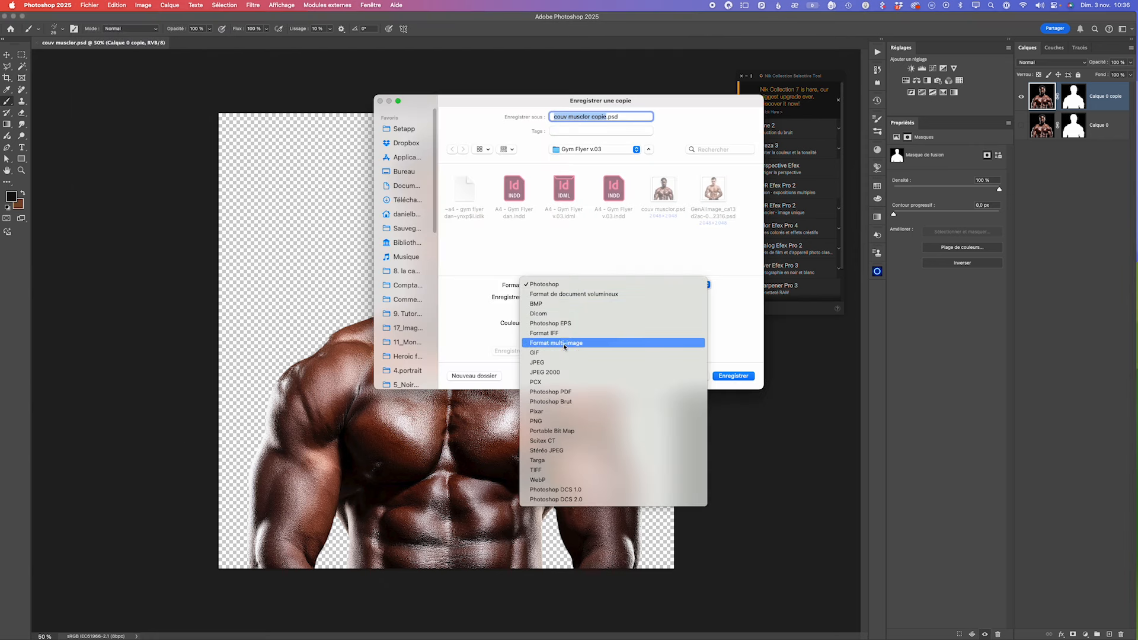
click(535, 421)
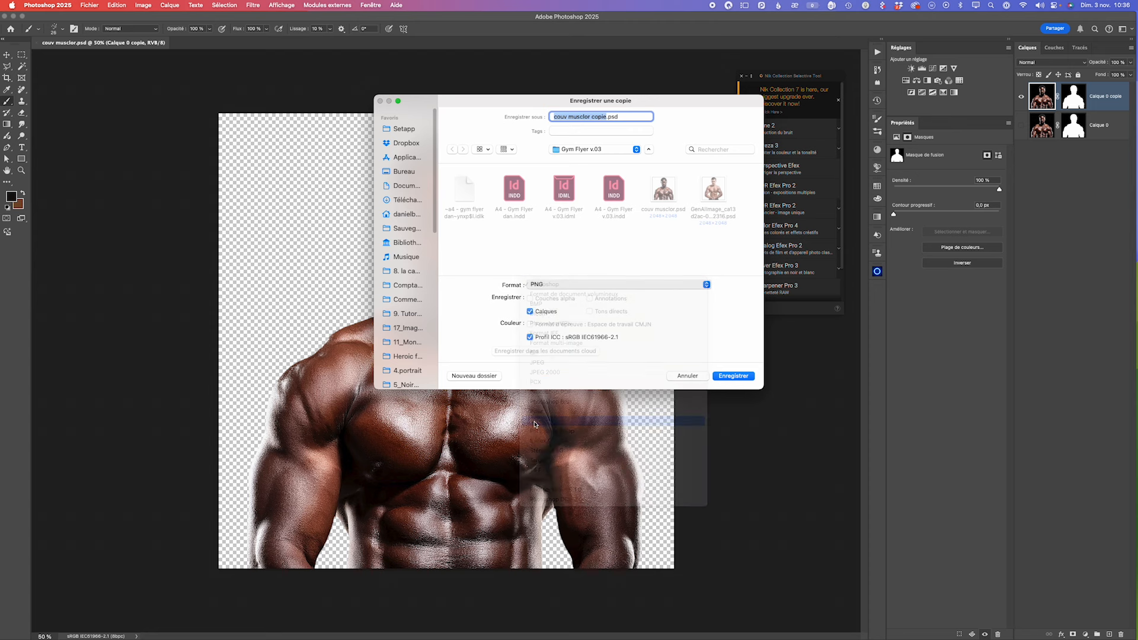
click(606, 116)
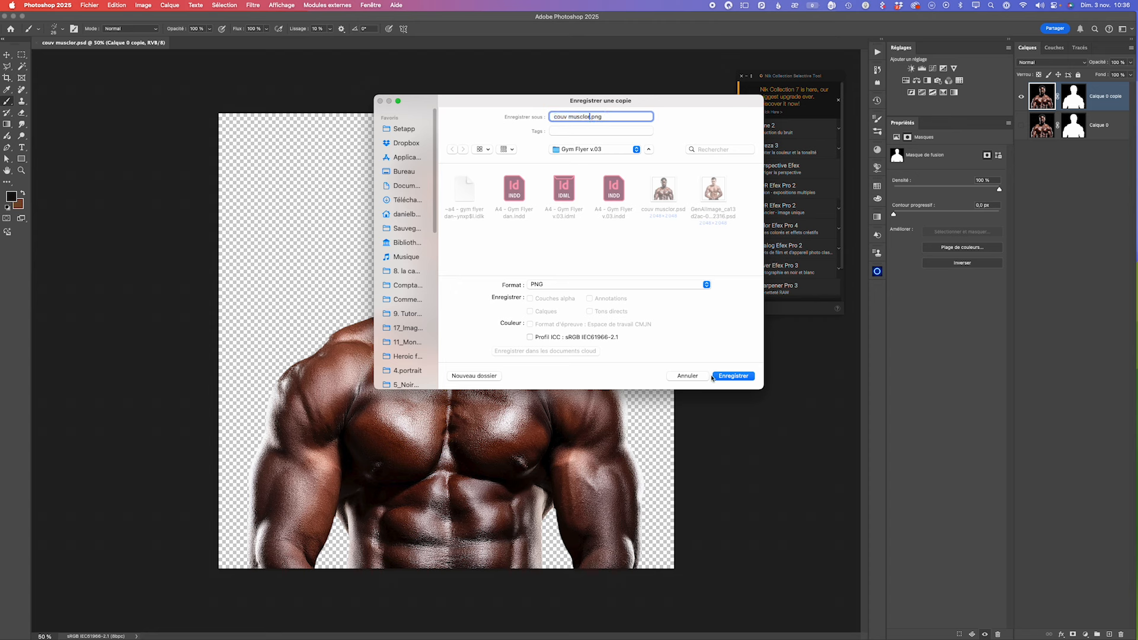
click(730, 377)
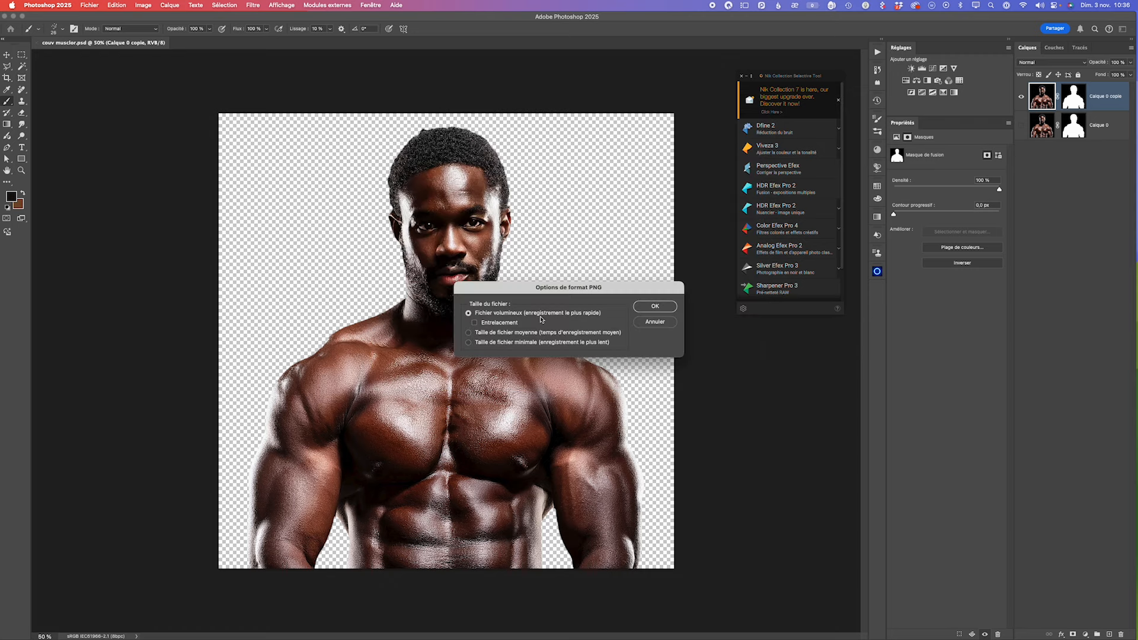
click(654, 306)
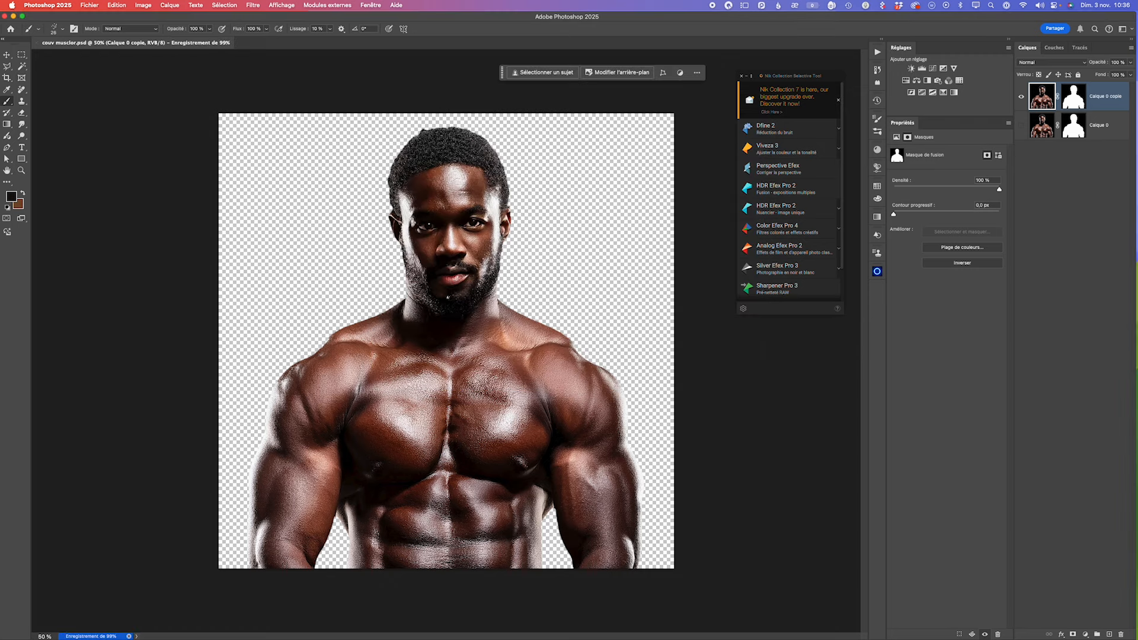
Step: Switch to the gym flyer in InDesign and relink the muscular man image to couv musclor.png
key(ctrl+Up)
click(708, 408)
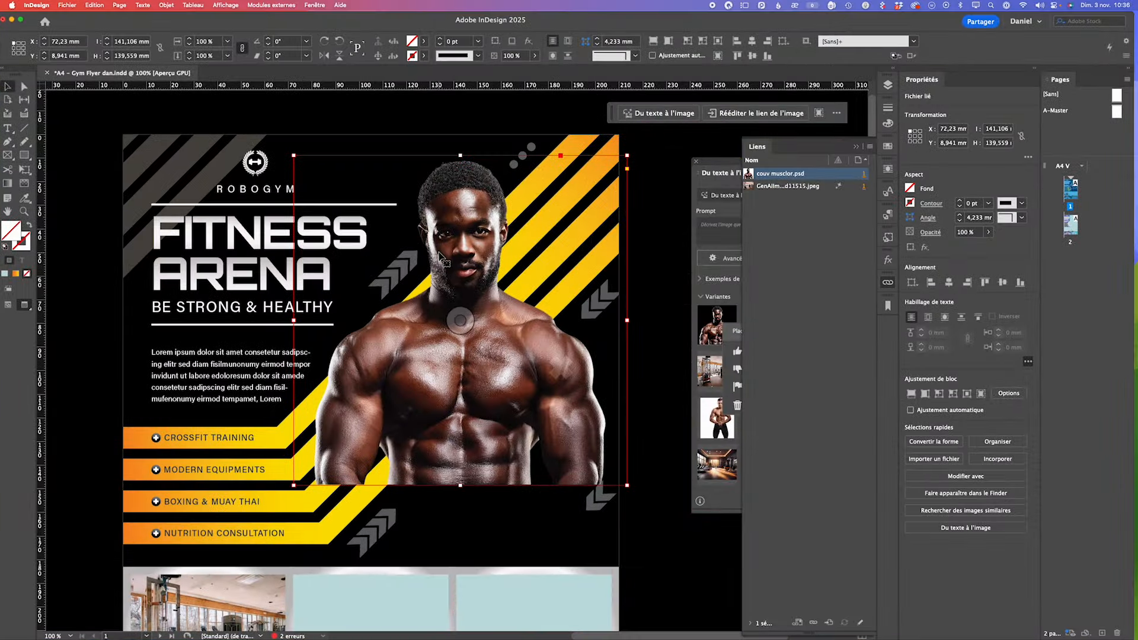
click(813, 623)
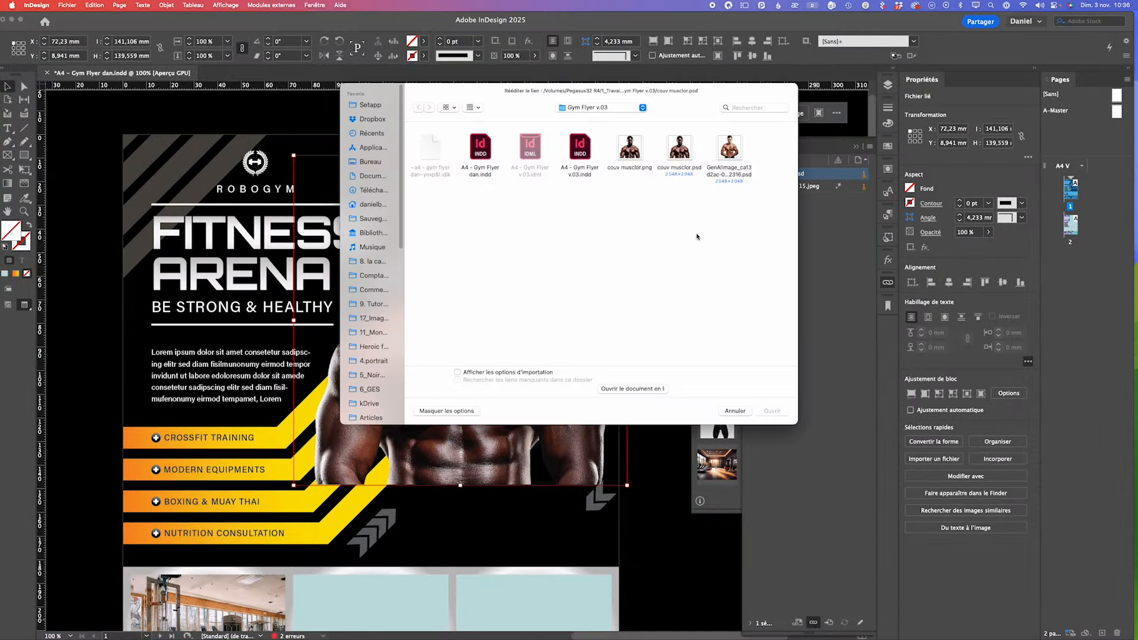
double_click(631, 149)
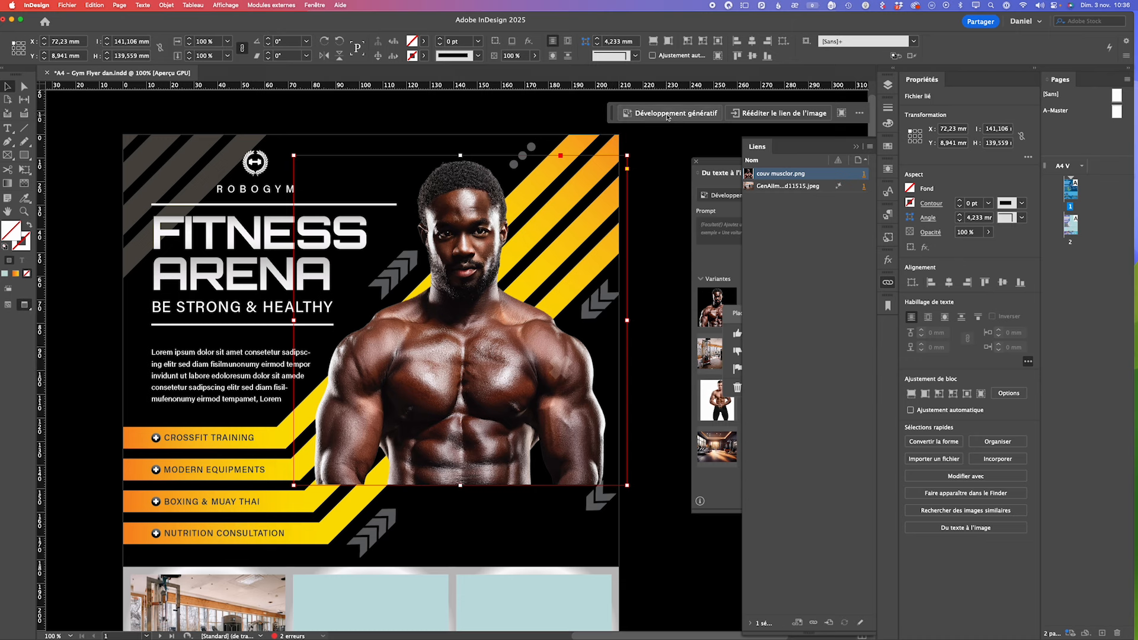
Step: Extend the man's frame to the page top and to 183 mm high, and generate a generative expansion without a prompt
drag(459, 155, 460, 135)
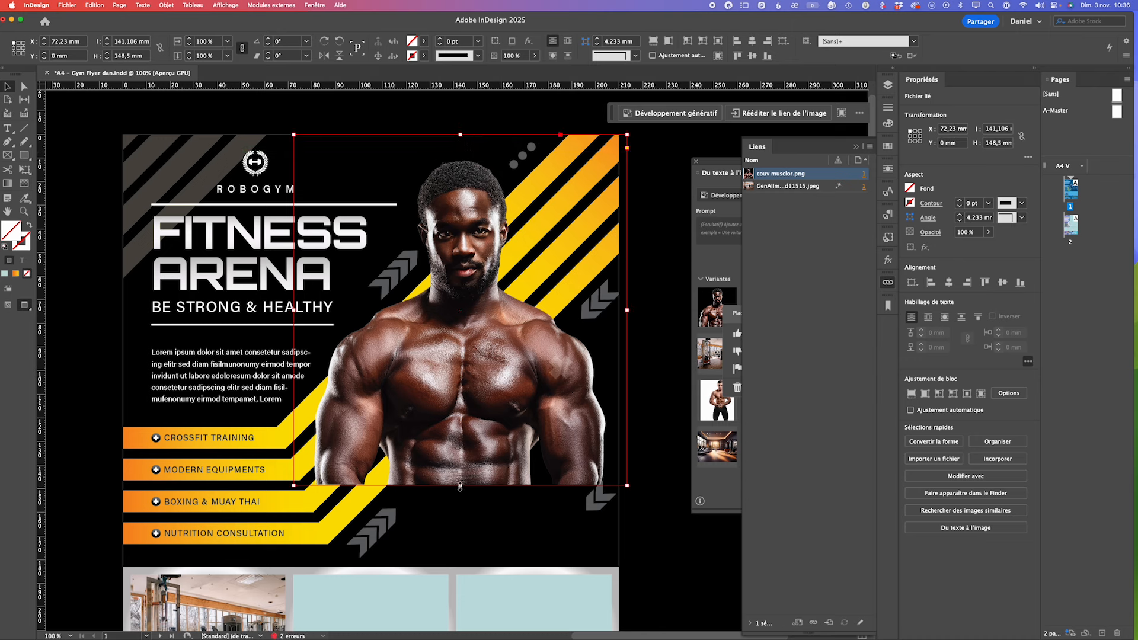
drag(460, 485, 459, 566)
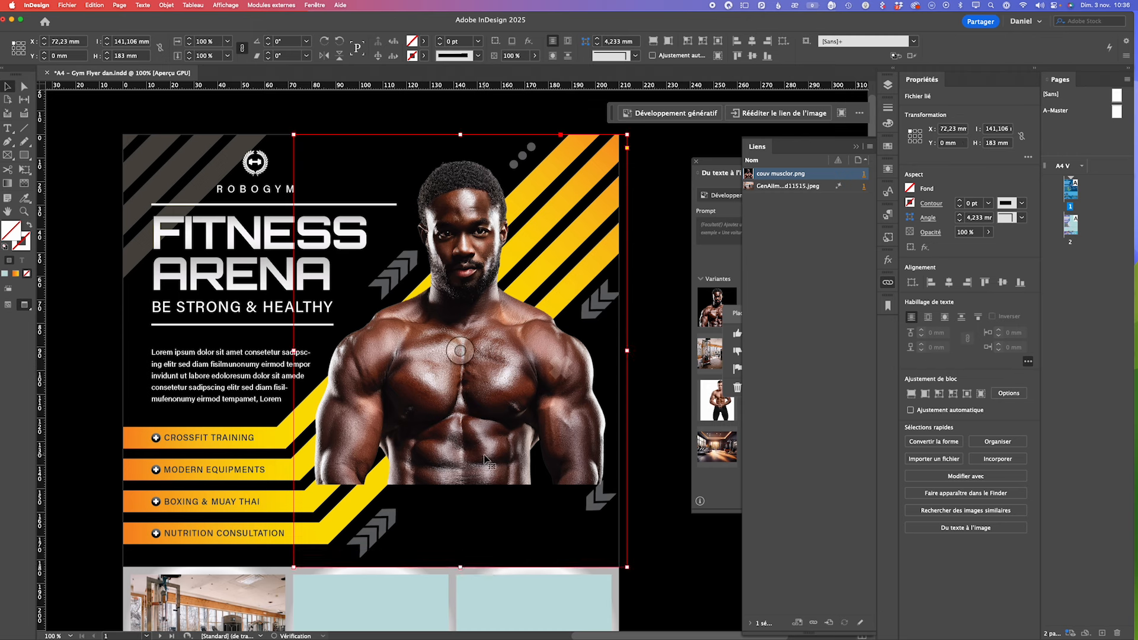
click(703, 114)
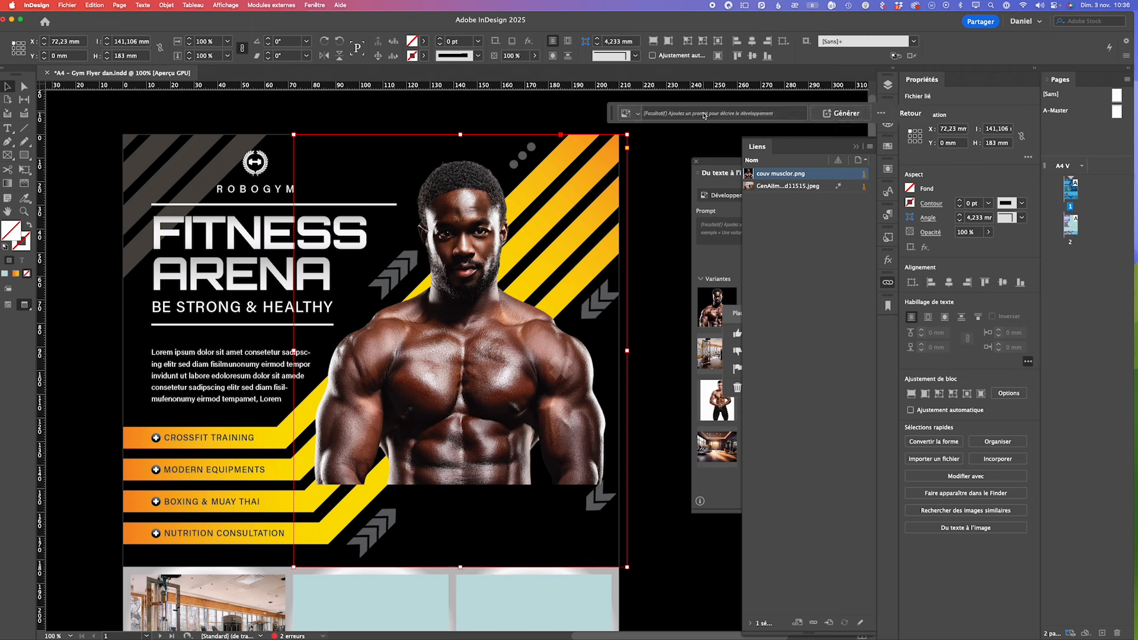
click(846, 113)
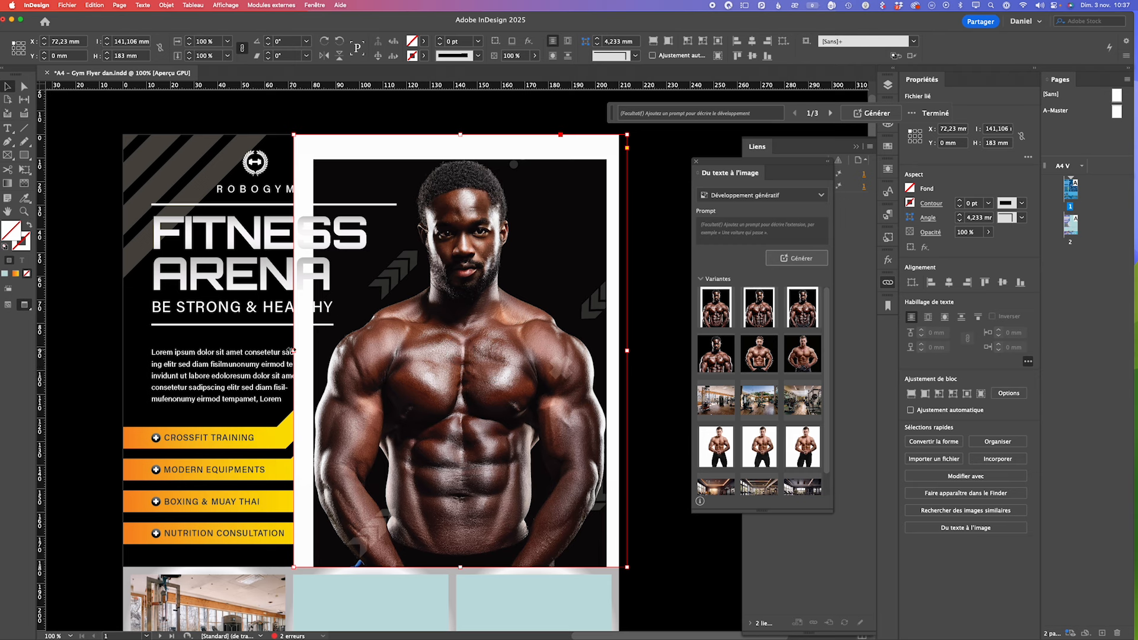
Step: Crop the white borders off the expanded image by reducing its frame to about 124 mm wide and 172.5 mm high
drag(294, 351, 312, 350)
drag(626, 350, 606, 350)
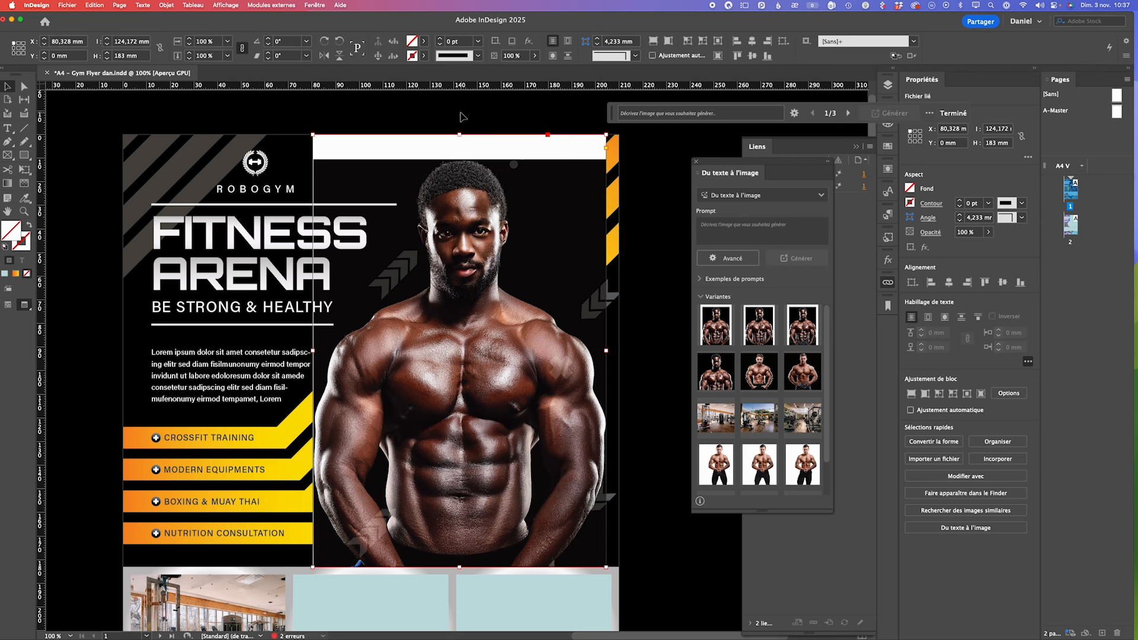
drag(459, 135, 460, 159)
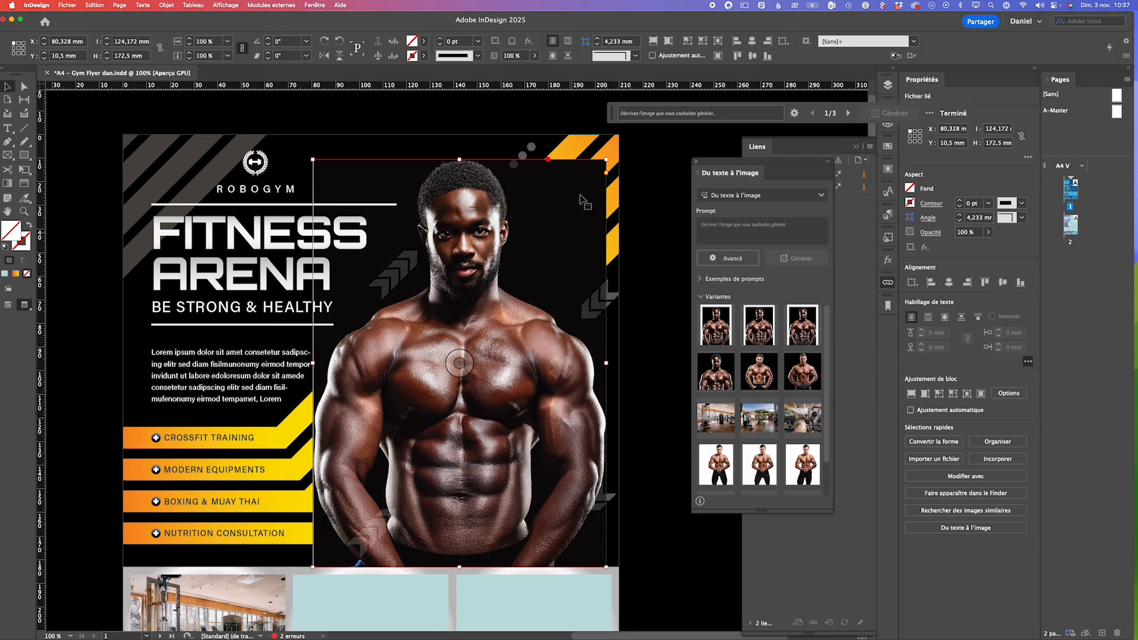
Step: Open a copy of the generated variation in Adobe Photoshop 2025, assigning the working RGB profile sRGB IEC61966-2.1
right_click(533, 251)
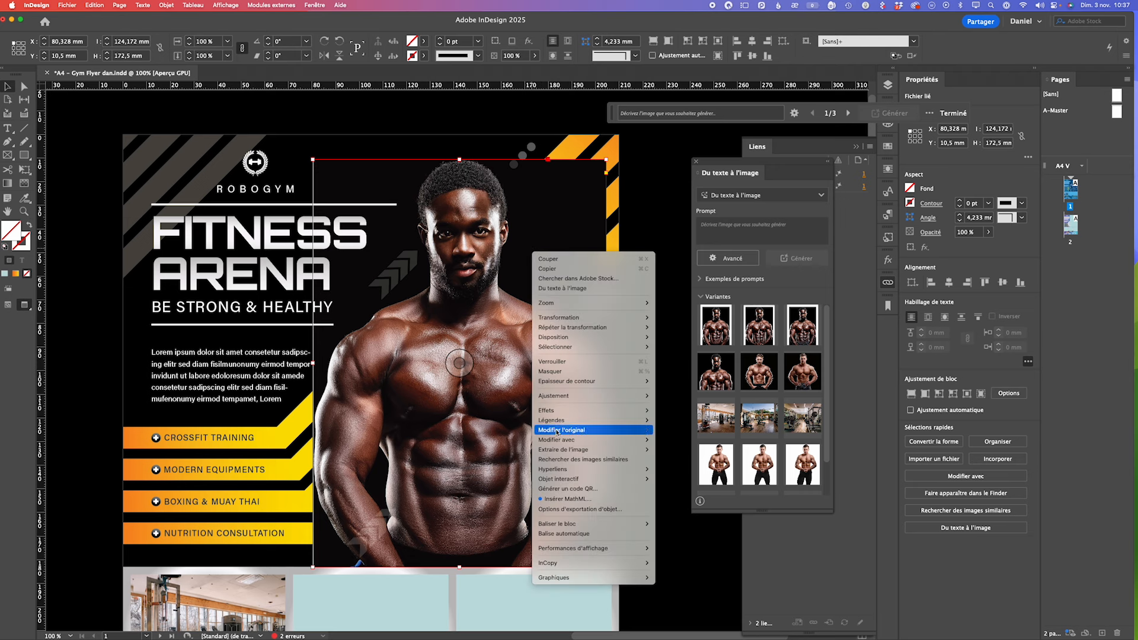
mouse_move(560, 439)
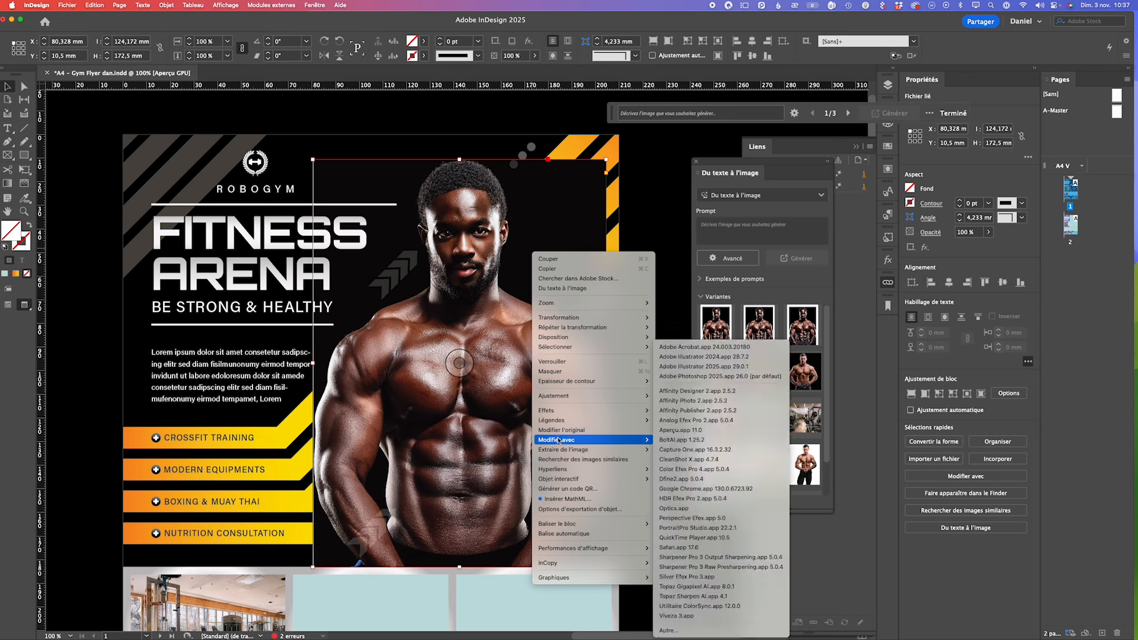
click(709, 376)
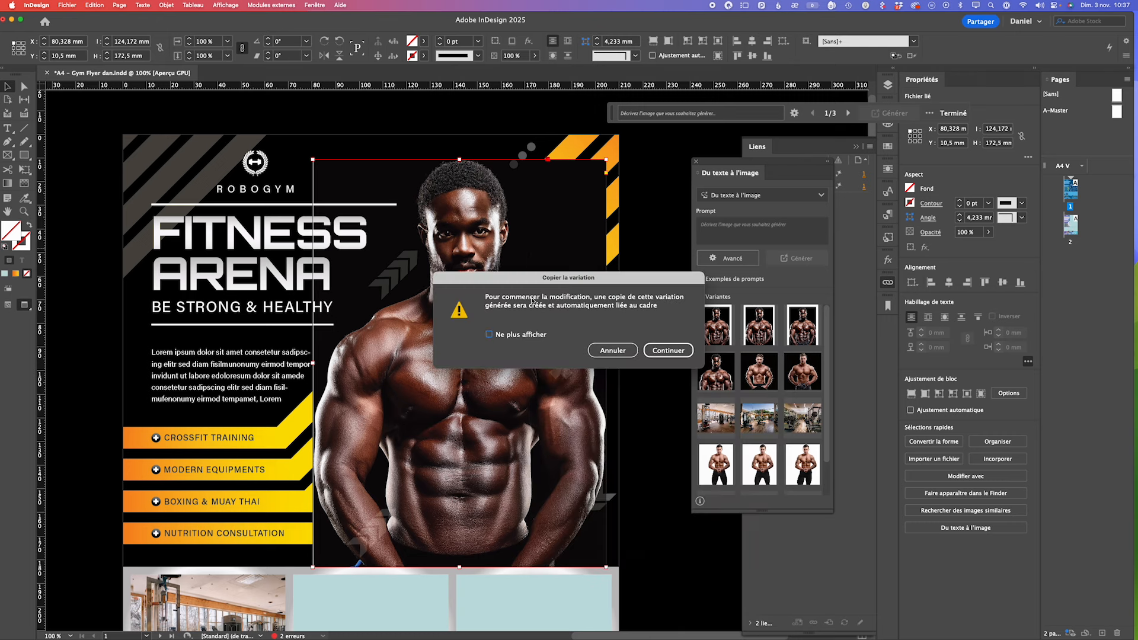
click(658, 350)
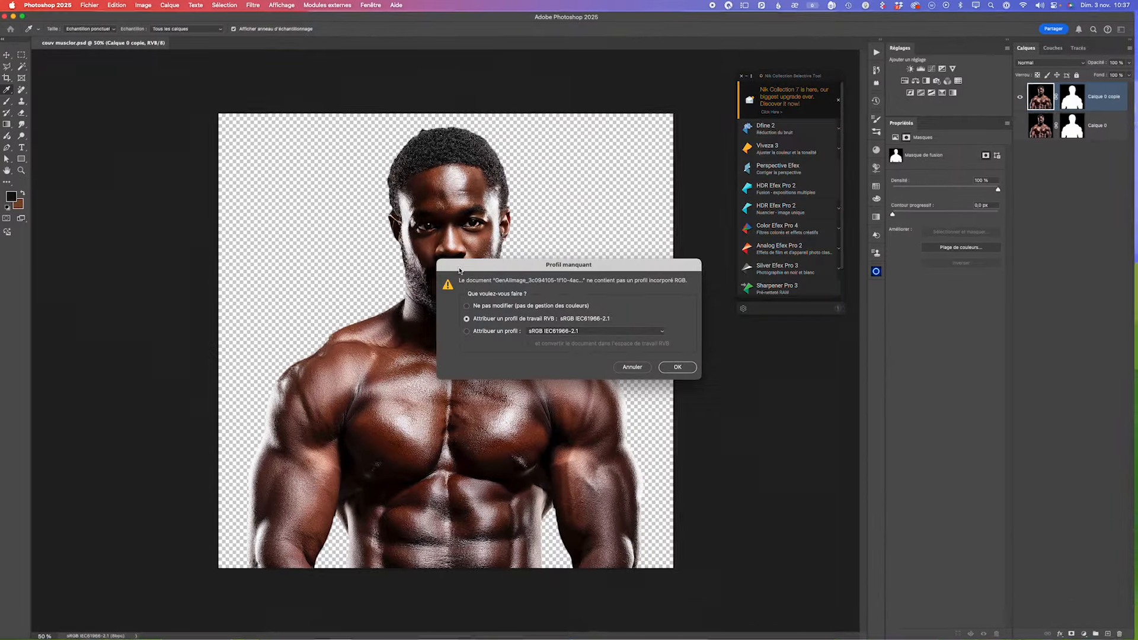
click(693, 367)
Step: Refine the cut-out man's layer mask by setting its edge shift to -51%
key(b)
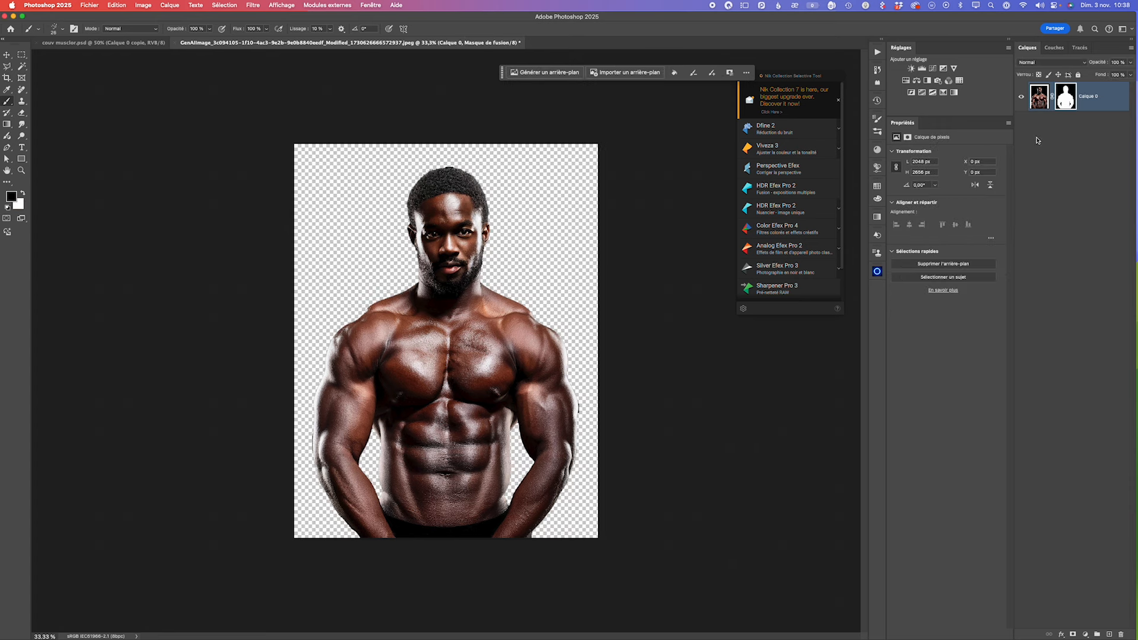
scroll(673, 283, up, 2)
drag(443, 386, 596, 284)
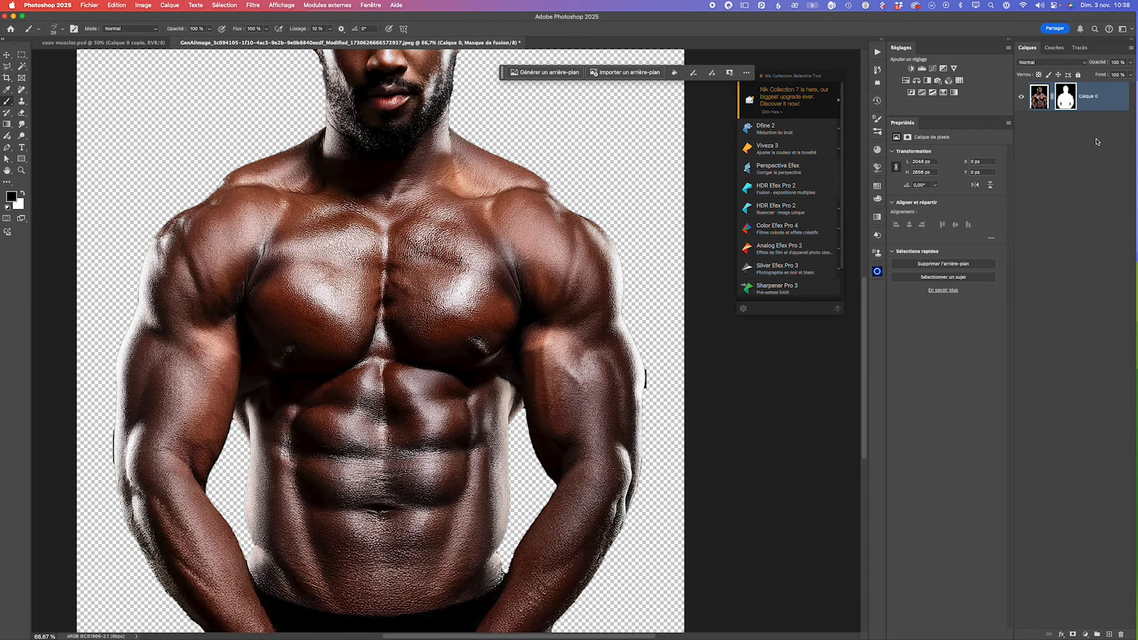
double_click(1066, 97)
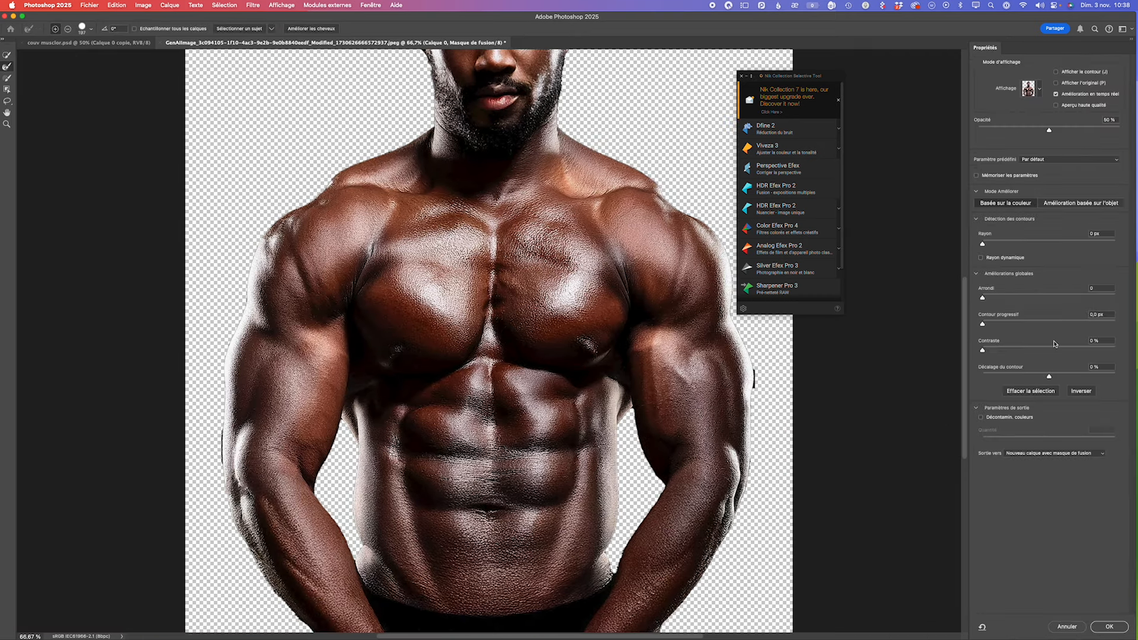
drag(1048, 377, 1016, 380)
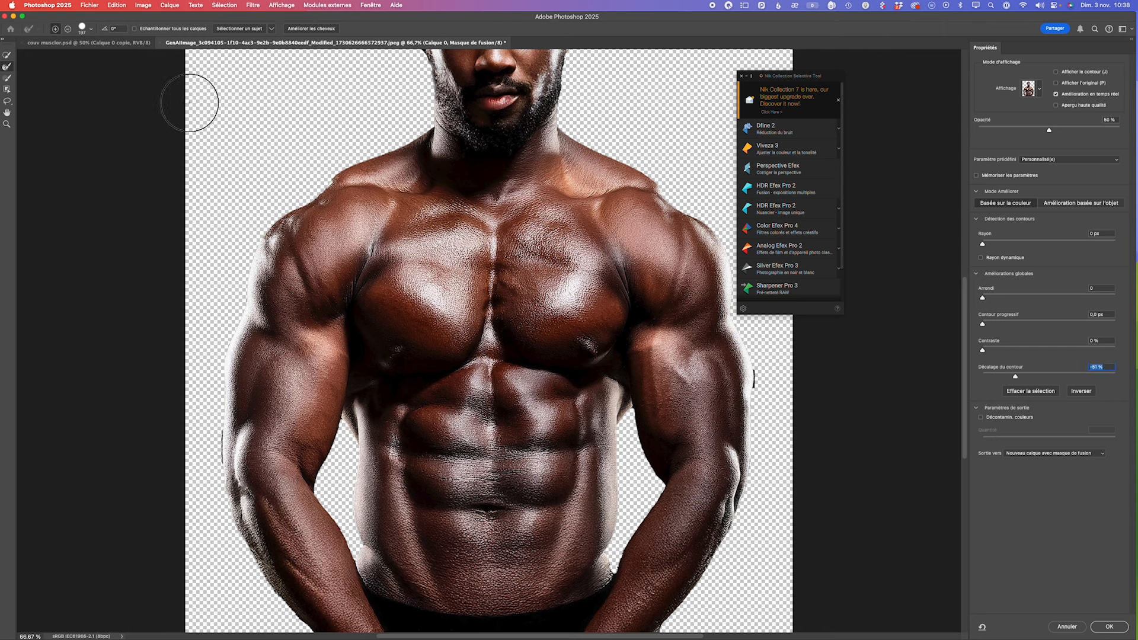
Step: Start saving a copy of the refined cut-out, accepting the mask selection and choosing PNG as the format
click(93, 6)
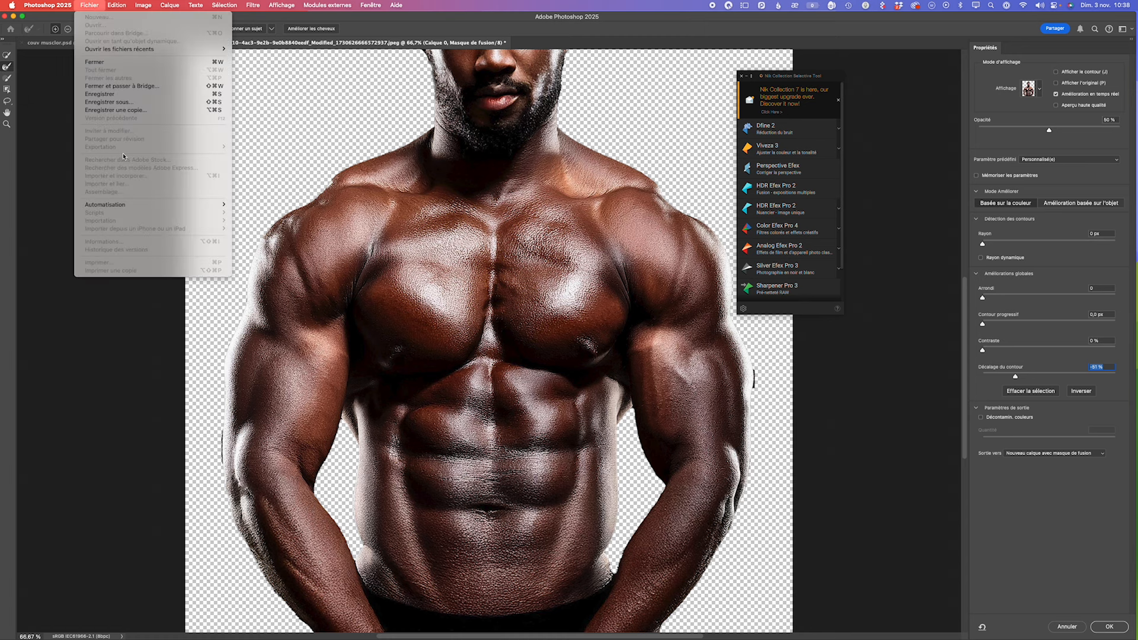
click(129, 111)
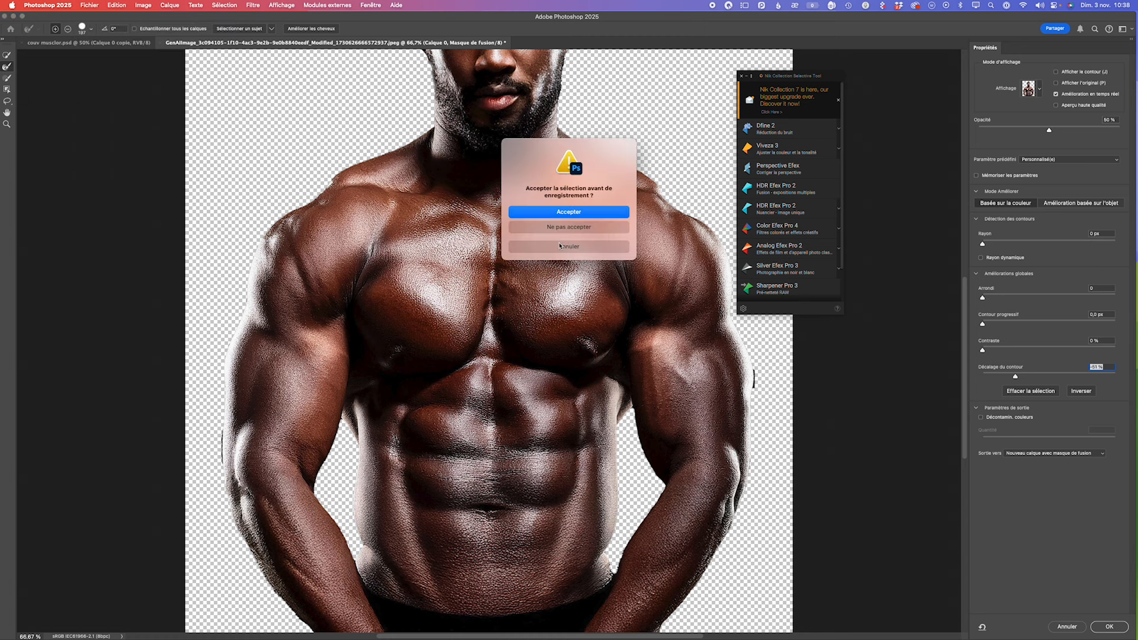
click(569, 213)
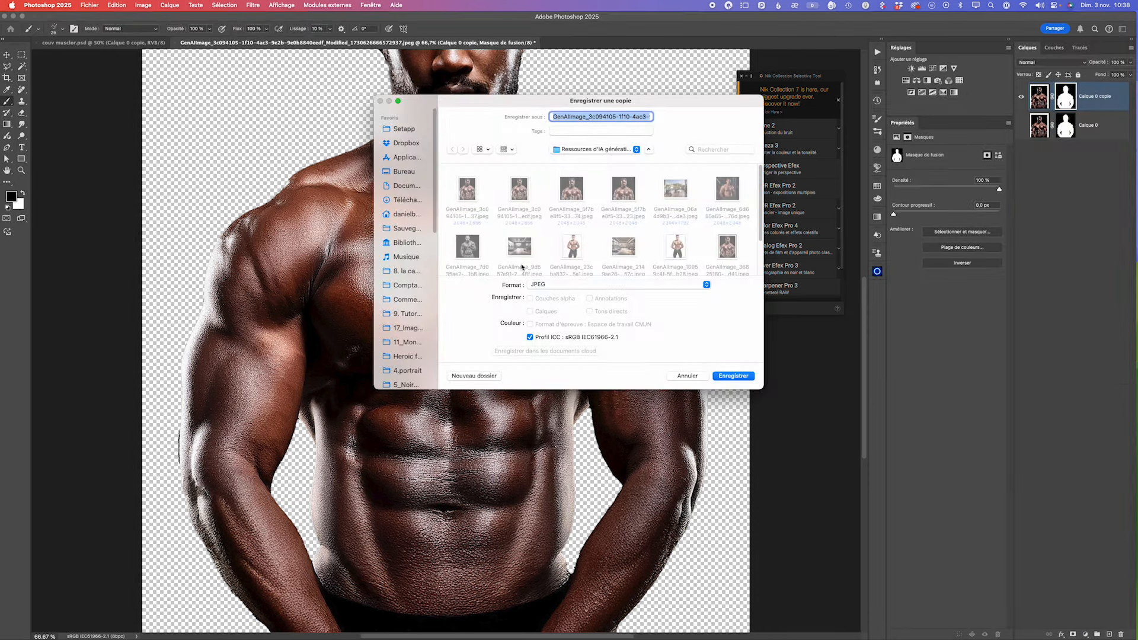
click(590, 291)
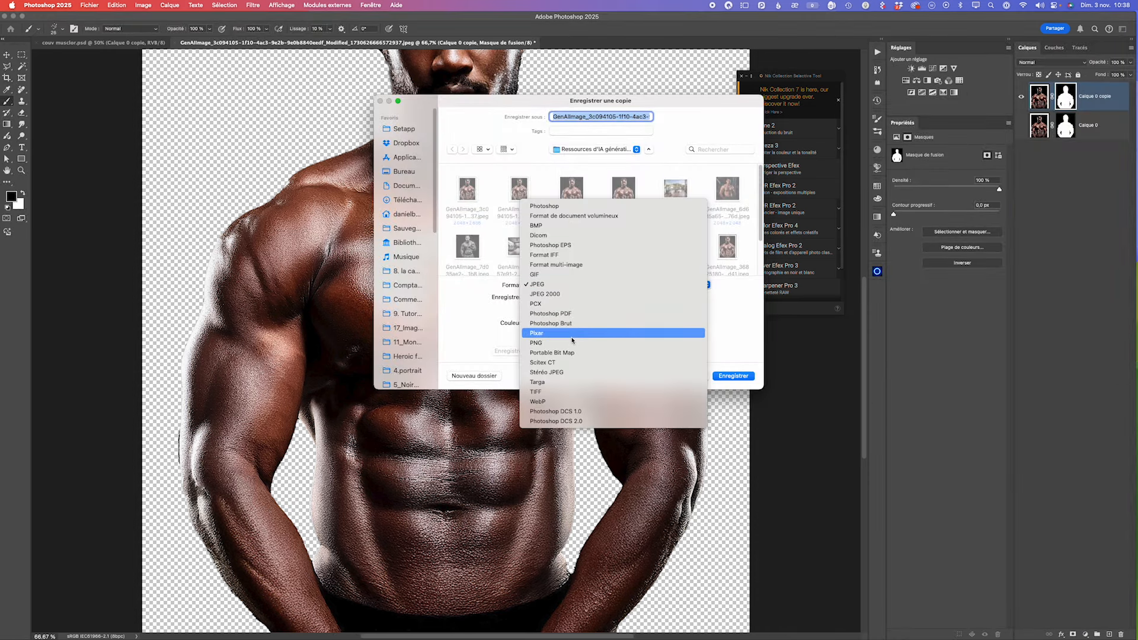
click(536, 343)
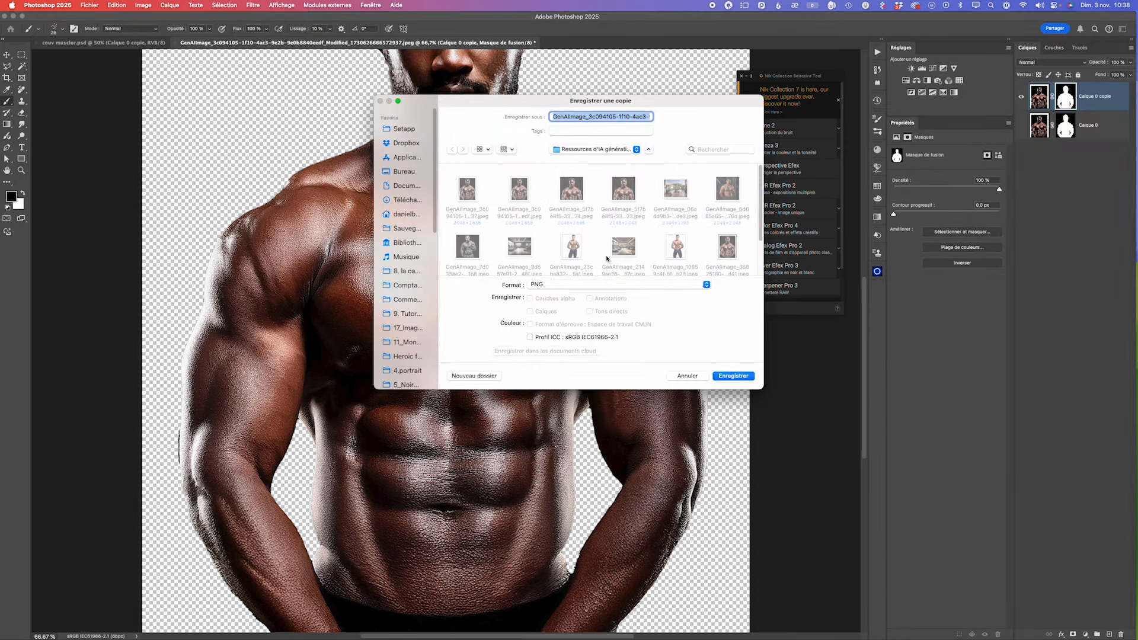
Step: Overwrite couv musclor.png in the Gym Flyer v.03 folder with this copy, using the large file size option
click(602, 150)
click(519, 166)
click(592, 151)
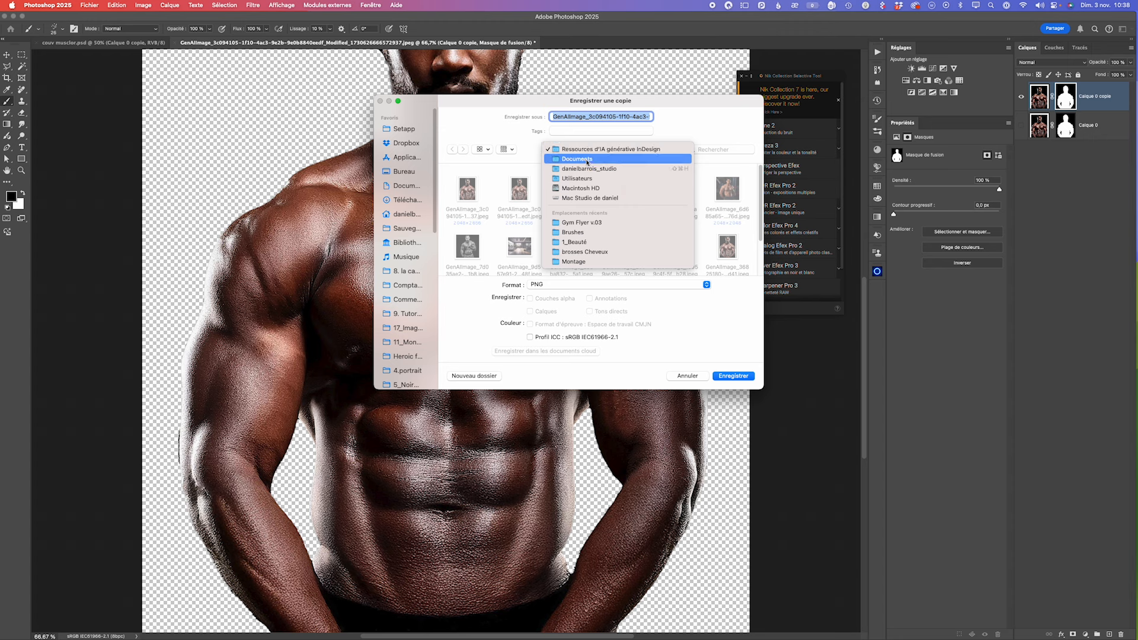
click(577, 223)
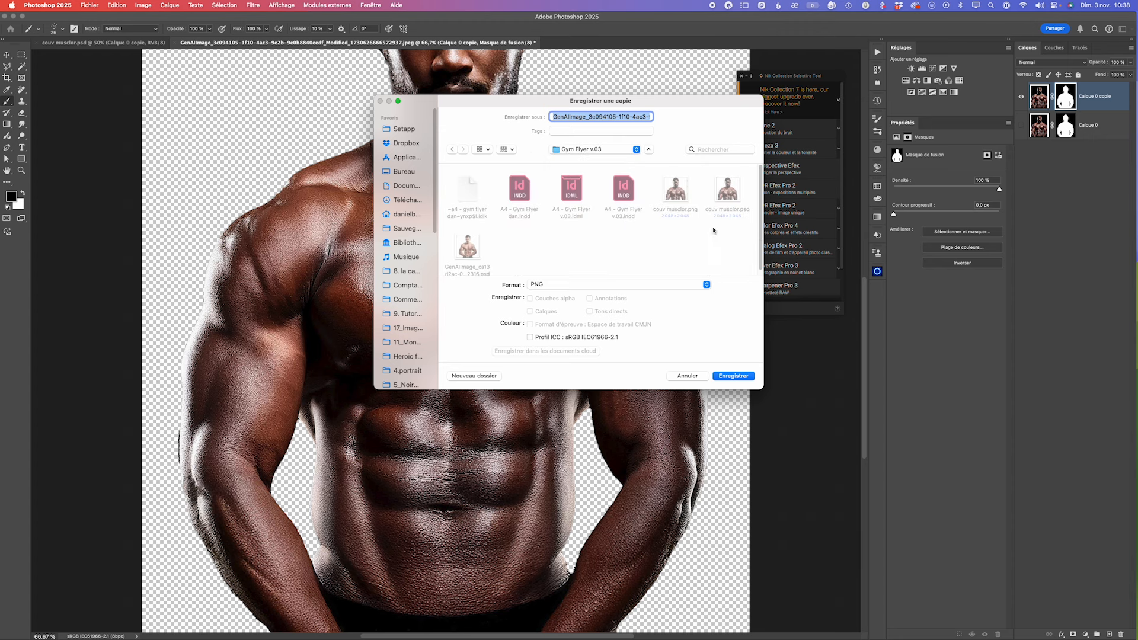
click(677, 195)
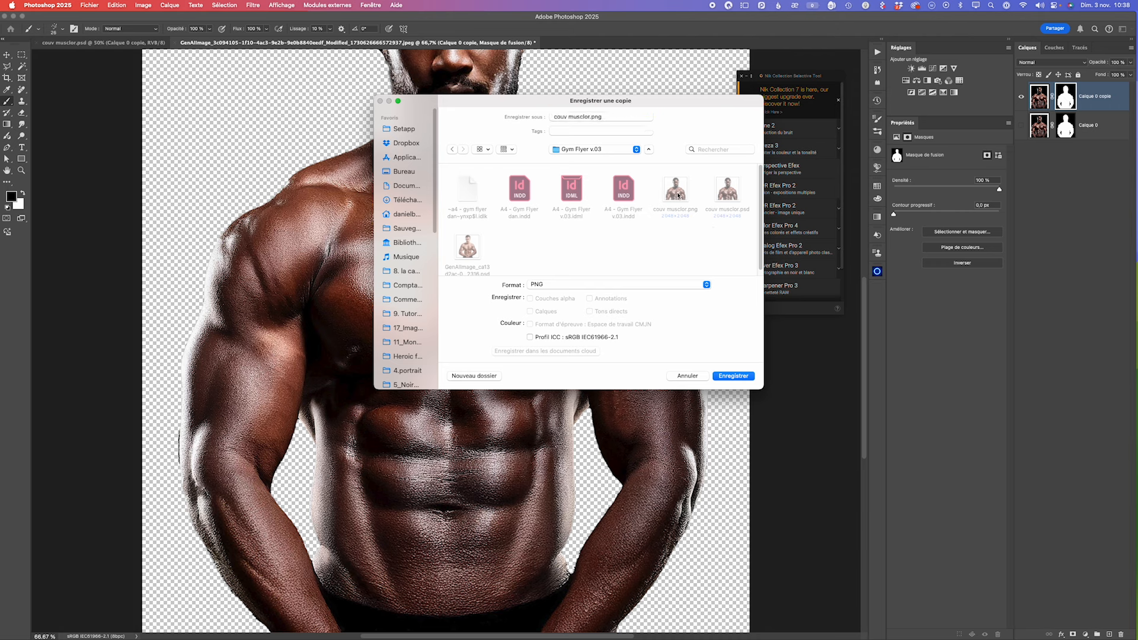
click(737, 380)
click(586, 285)
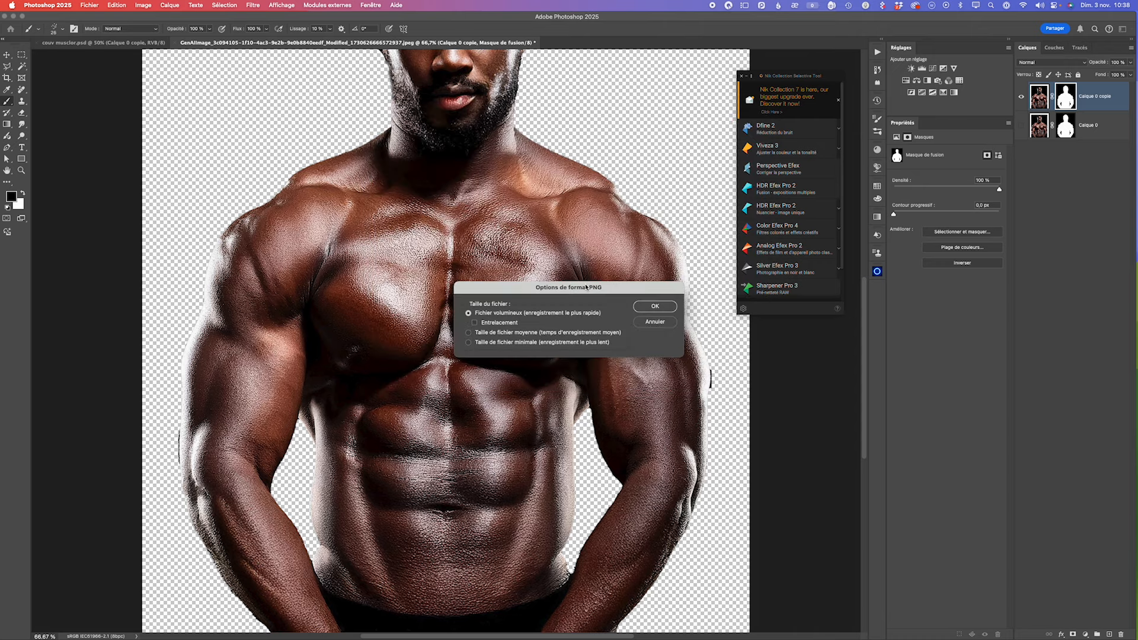
click(641, 306)
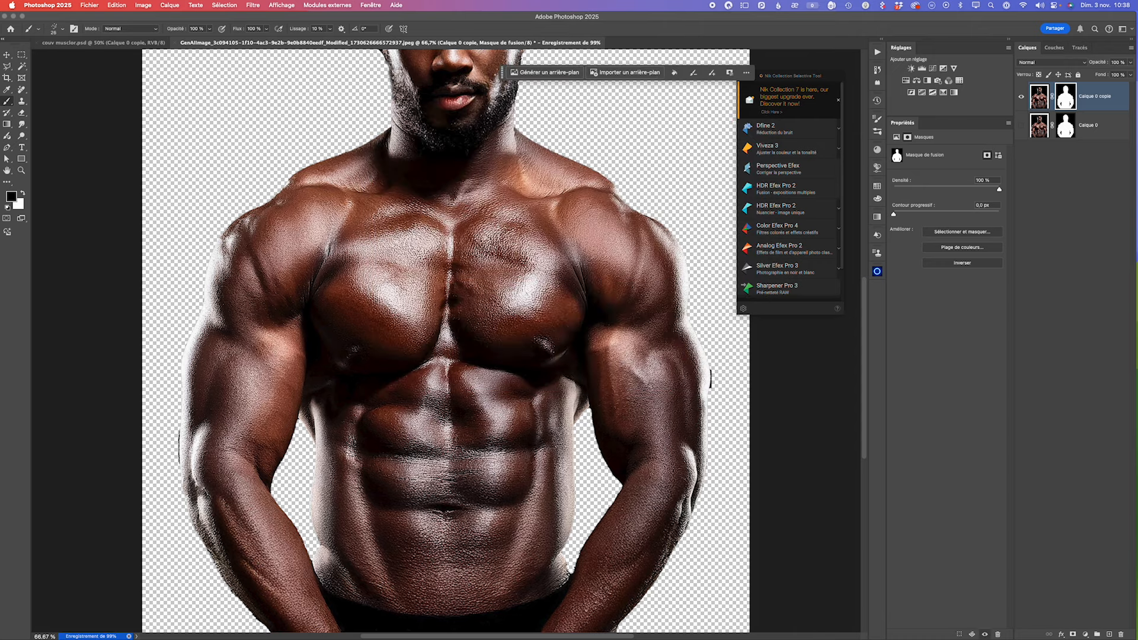
Step: Switch back to Adobe InDesign 2025 and relink the flyer's muscular man image to couv musclor.png from the Gym Flyer v.03 folder
key(ctrl+Up)
click(652, 362)
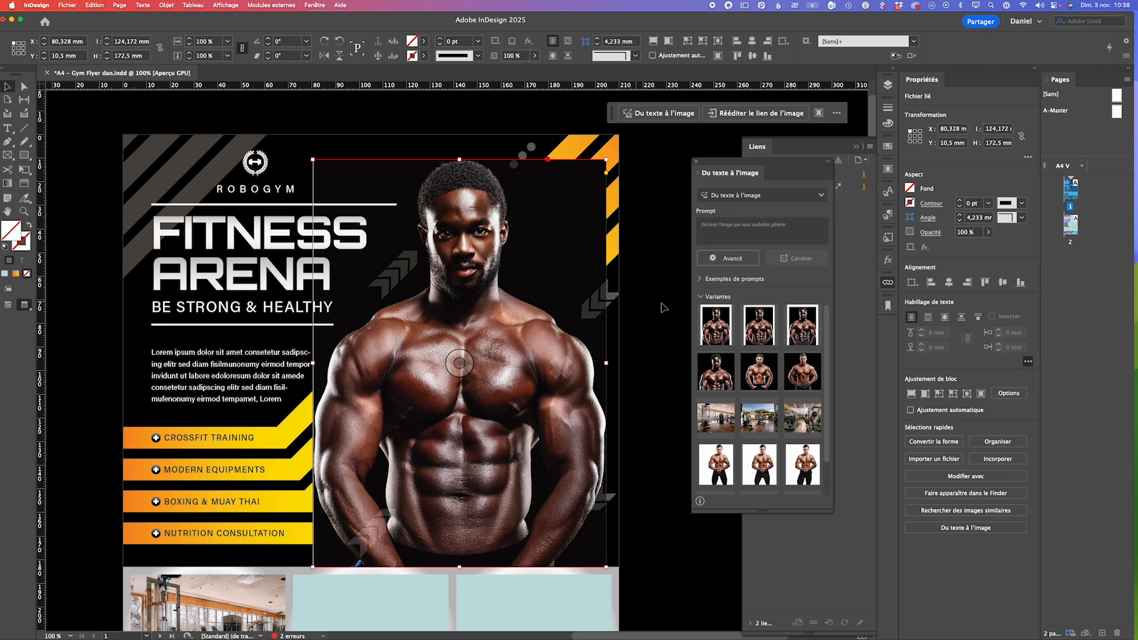
click(850, 219)
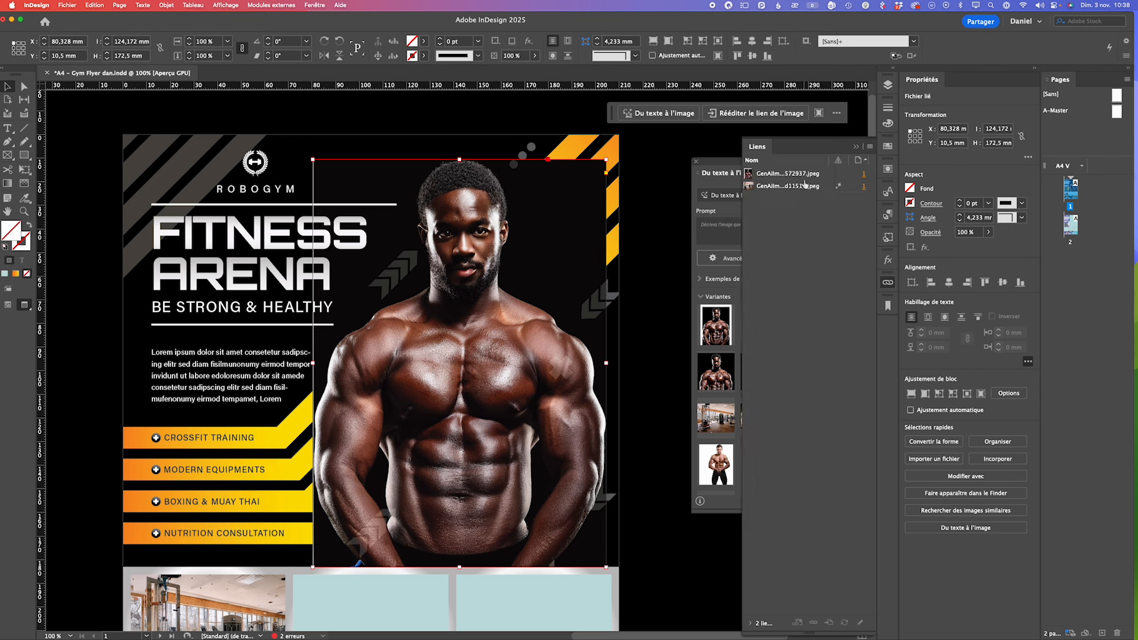
click(843, 174)
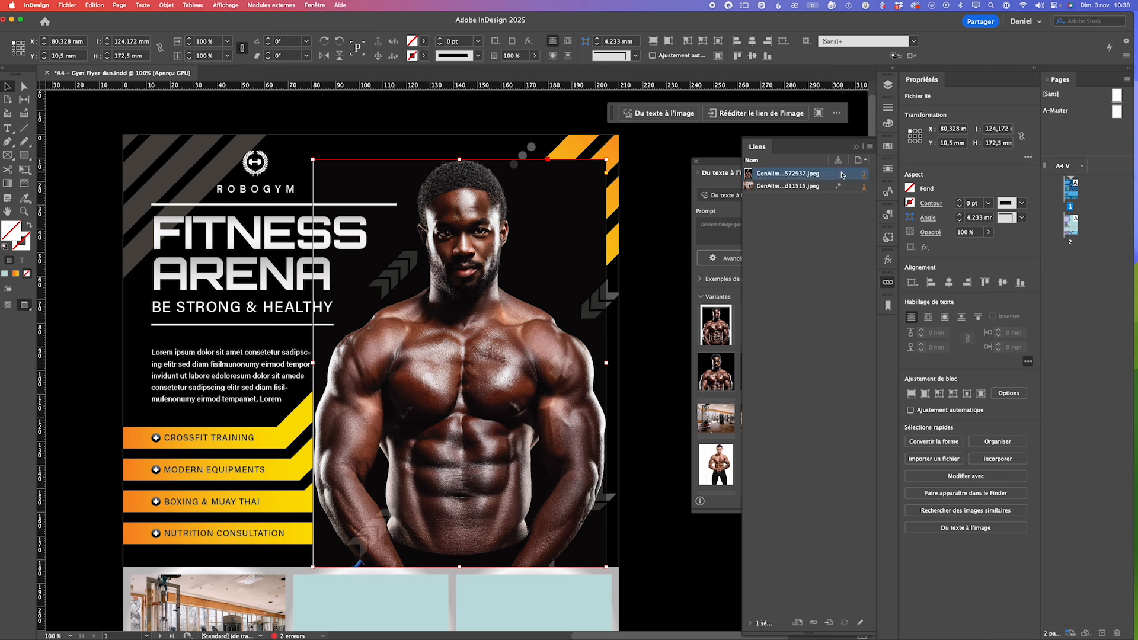
click(814, 622)
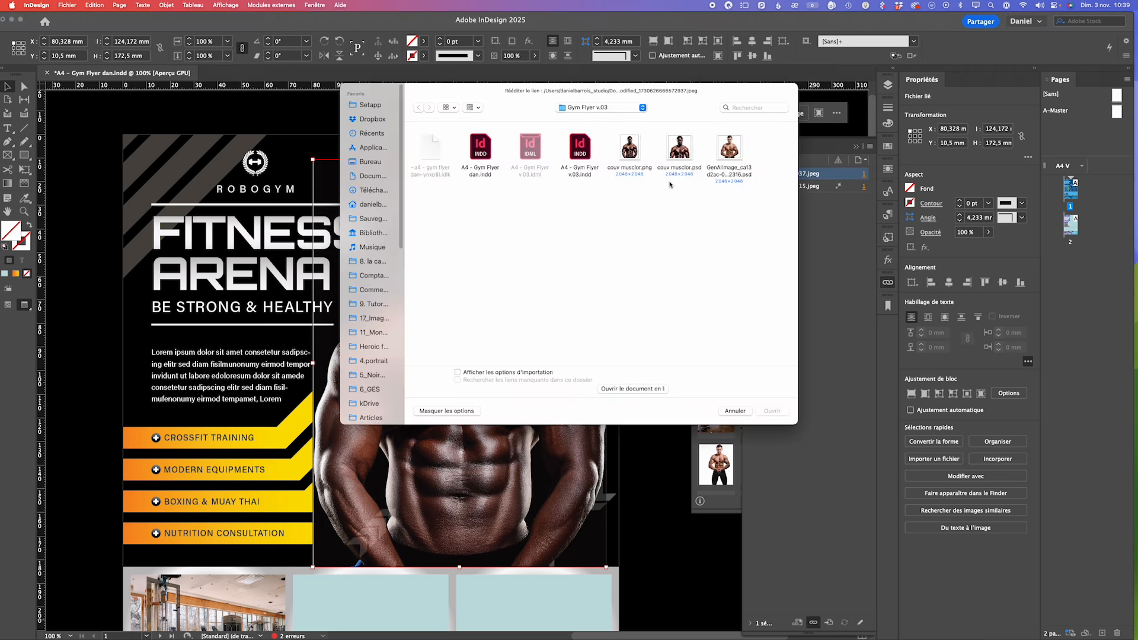
double_click(632, 152)
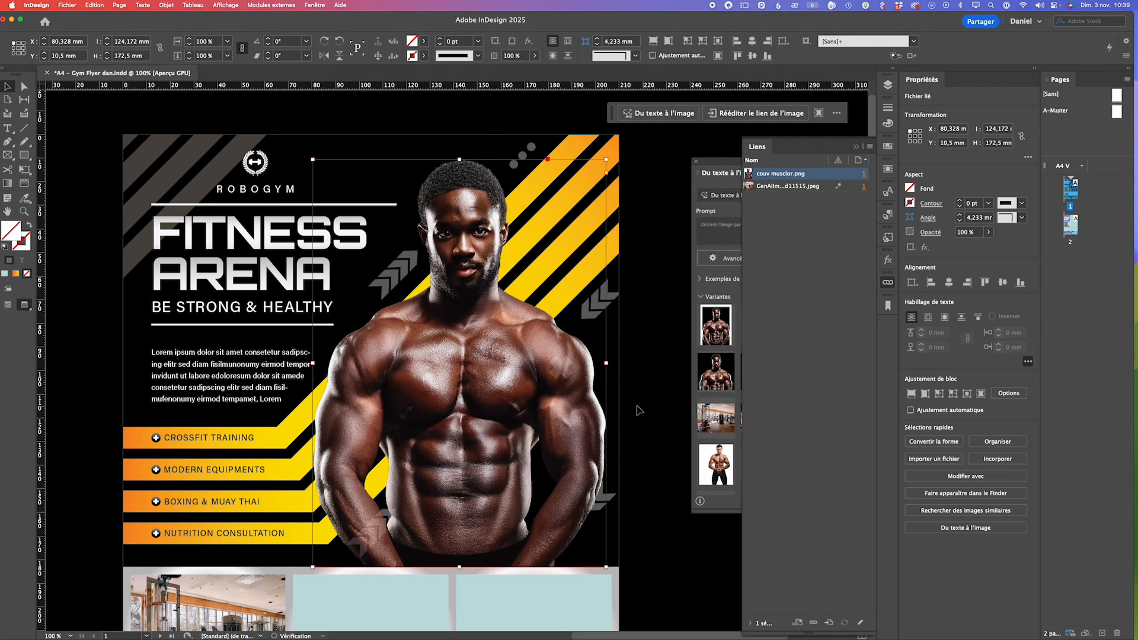
click(459, 363)
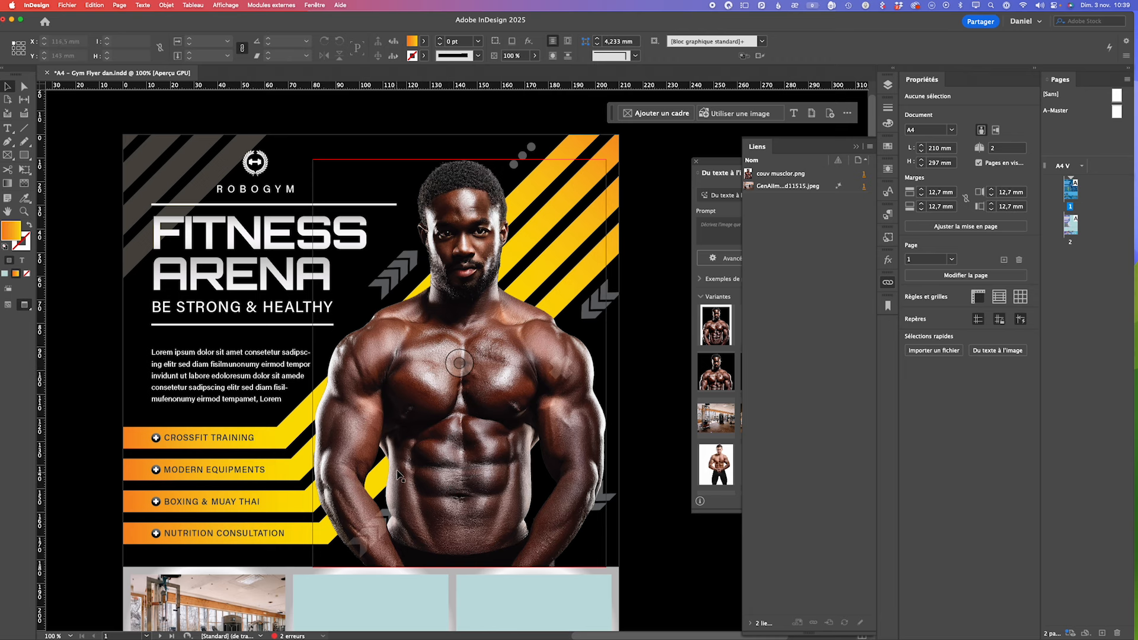
scroll(399, 475, down, 2)
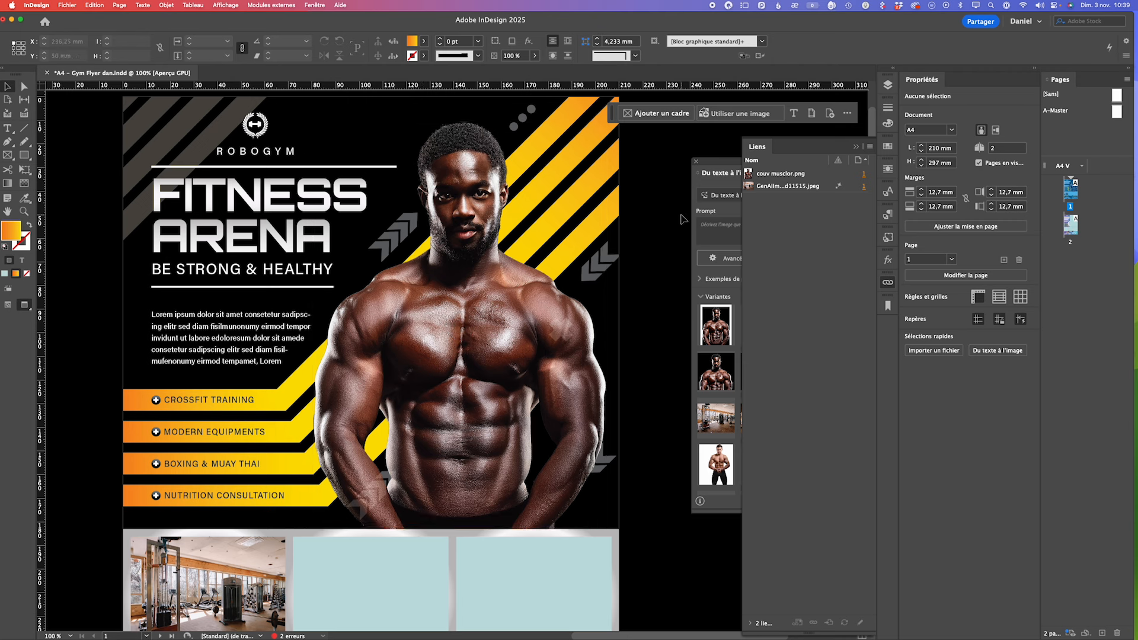
click(466, 159)
drag(459, 122, 459, 110)
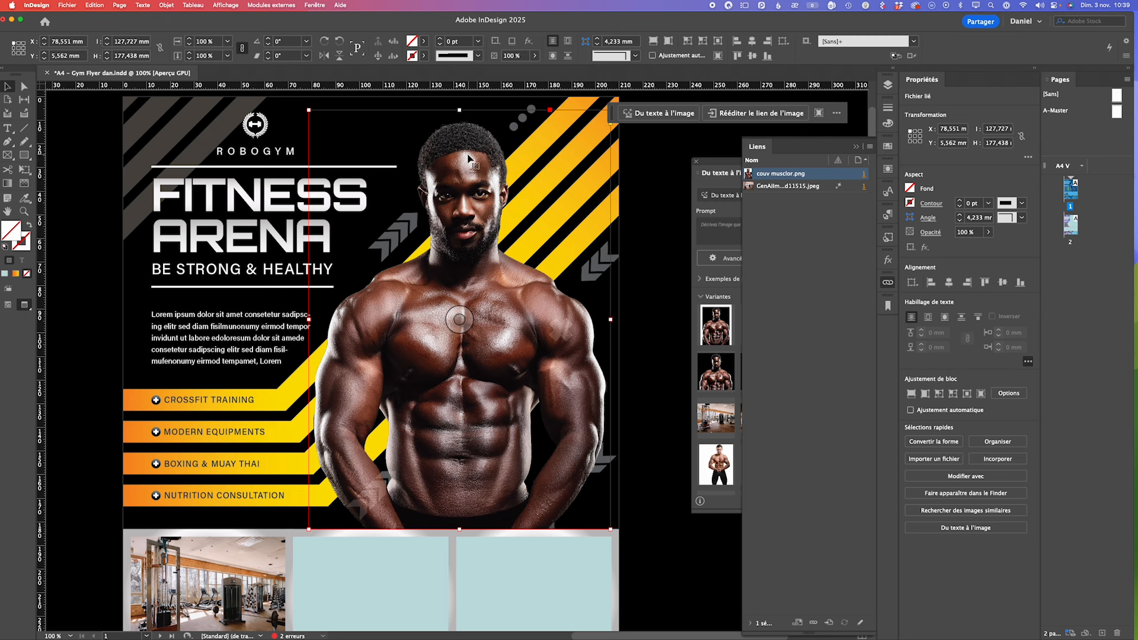
key(super+z)
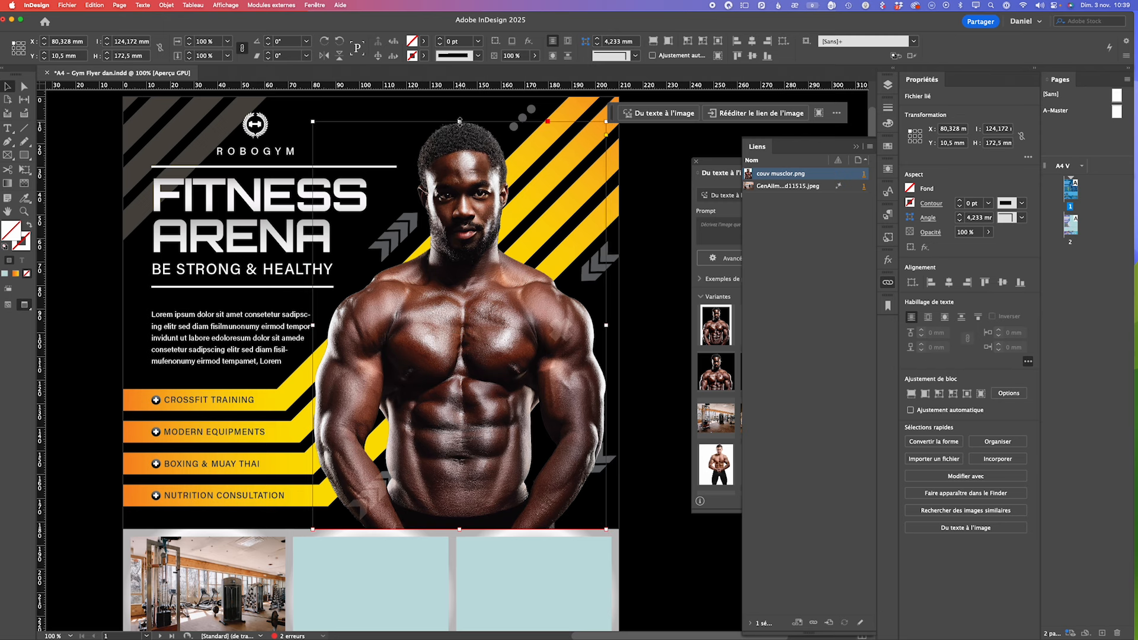
Step: Enlarge the cut-out man proportionally together with his frame to about 129 × 180 mm, keeping the base in place above the photo row
drag(460, 122, 460, 104)
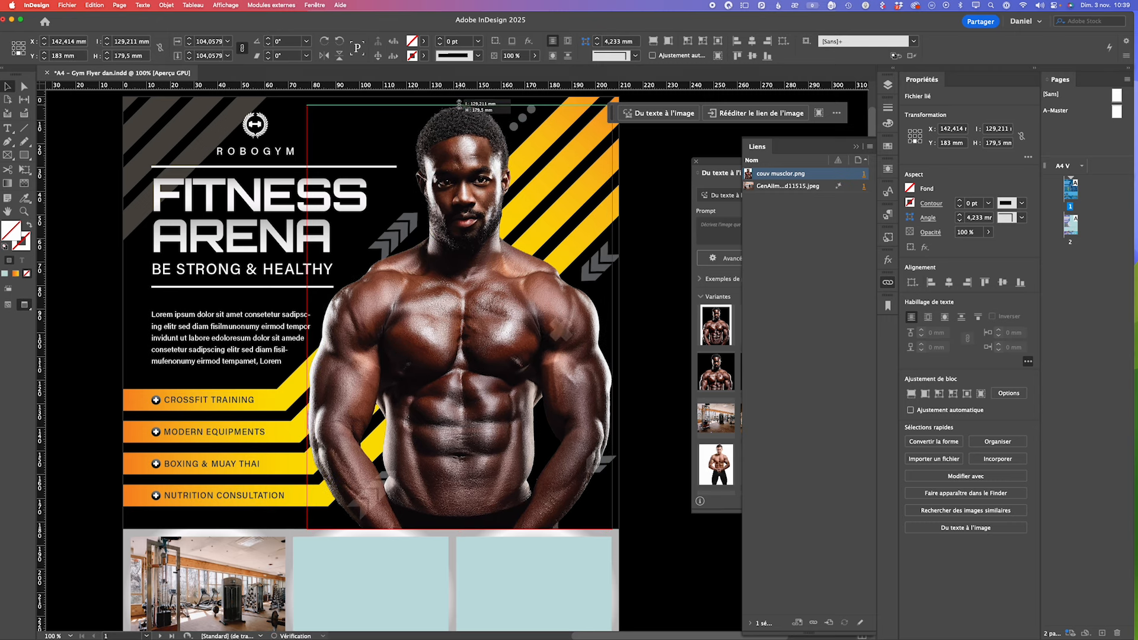
double_click(481, 334)
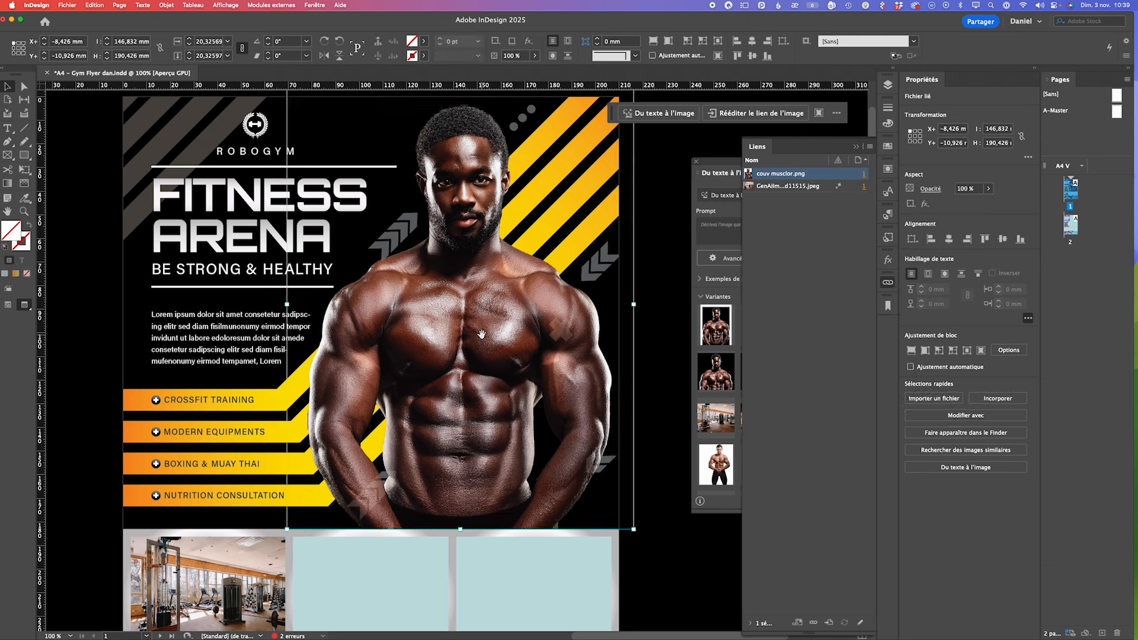
click(674, 340)
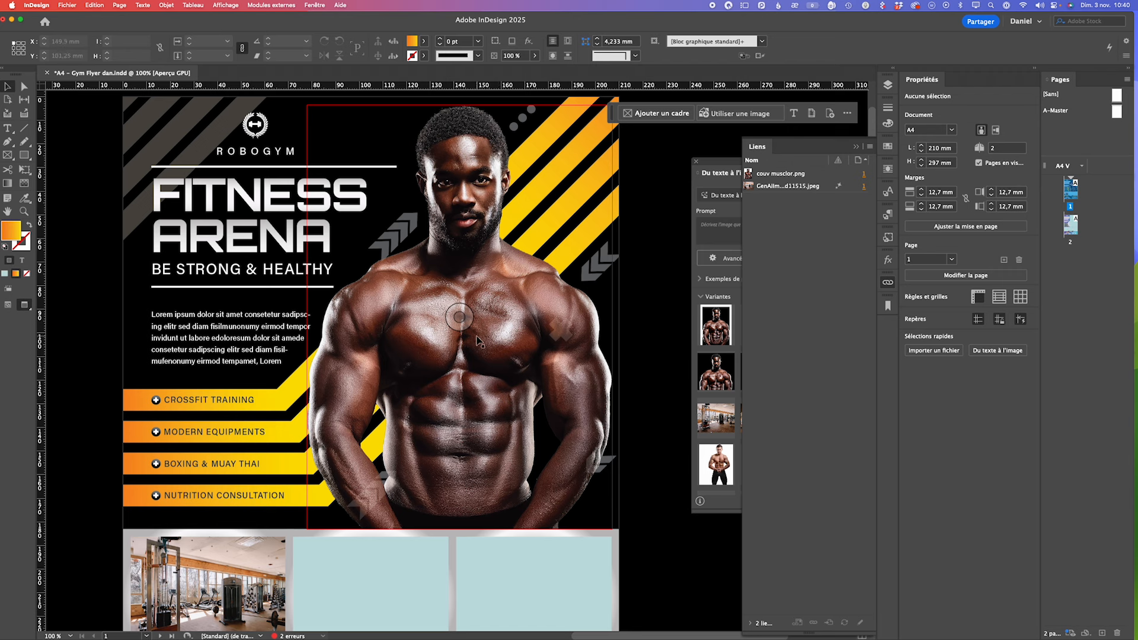
scroll(414, 481, down, 5)
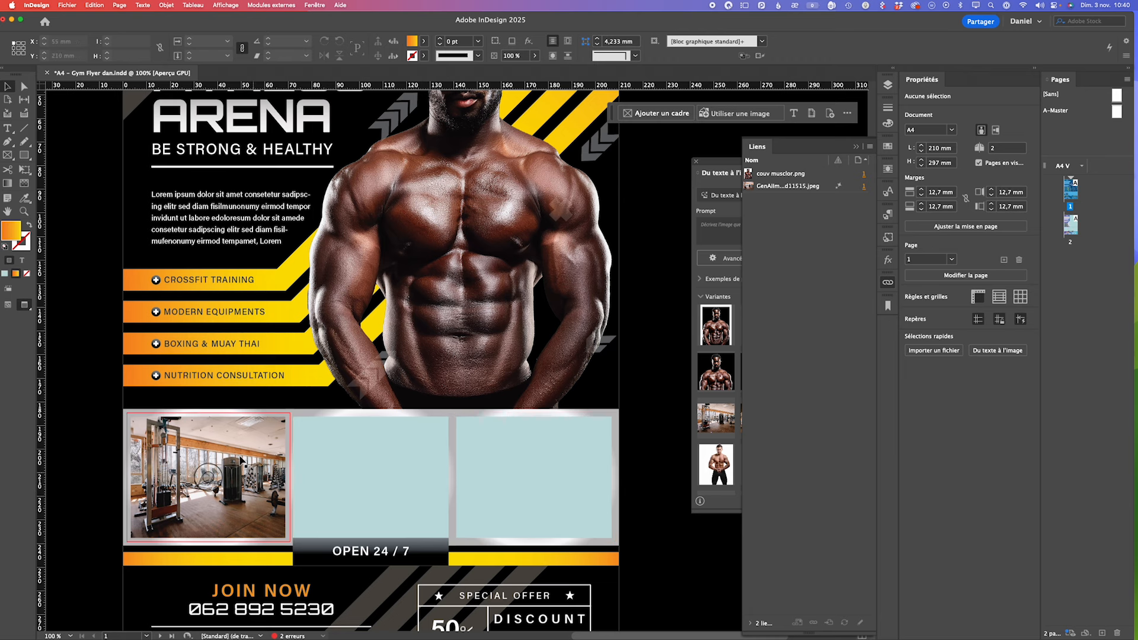
scroll(360, 457, up, 5)
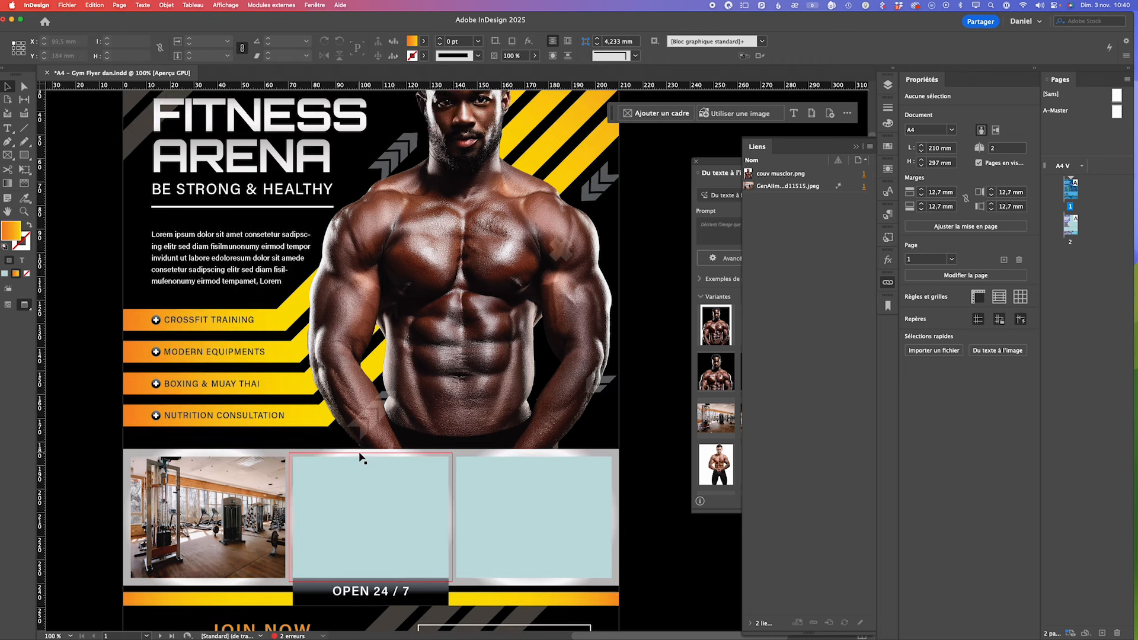
scroll(360, 456, down, 1)
scroll(360, 456, down, 3)
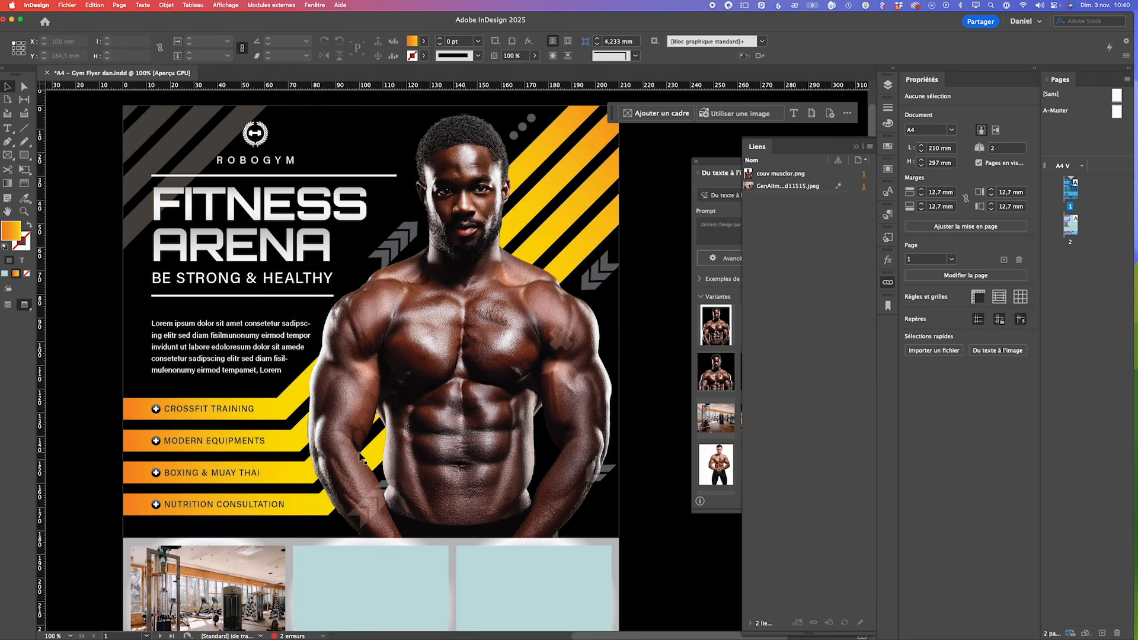